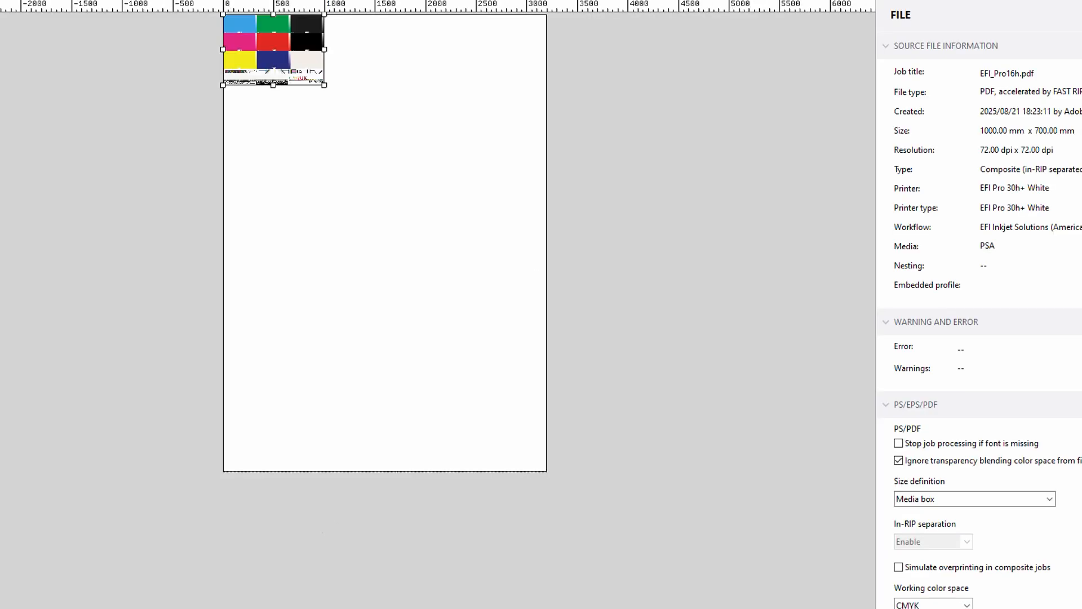
# - Shift the test-chart job slightly right and down on the sheet, and move it back to the origin corner
pyautogui.moveTo(234, 608)
pyautogui.press('Right')
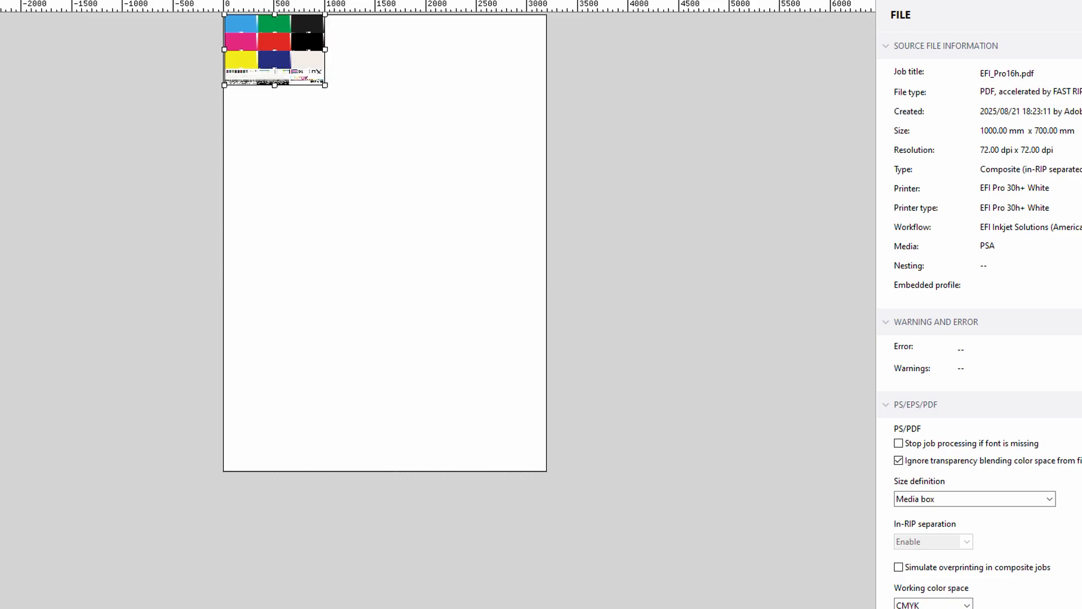
pyautogui.press('Down')
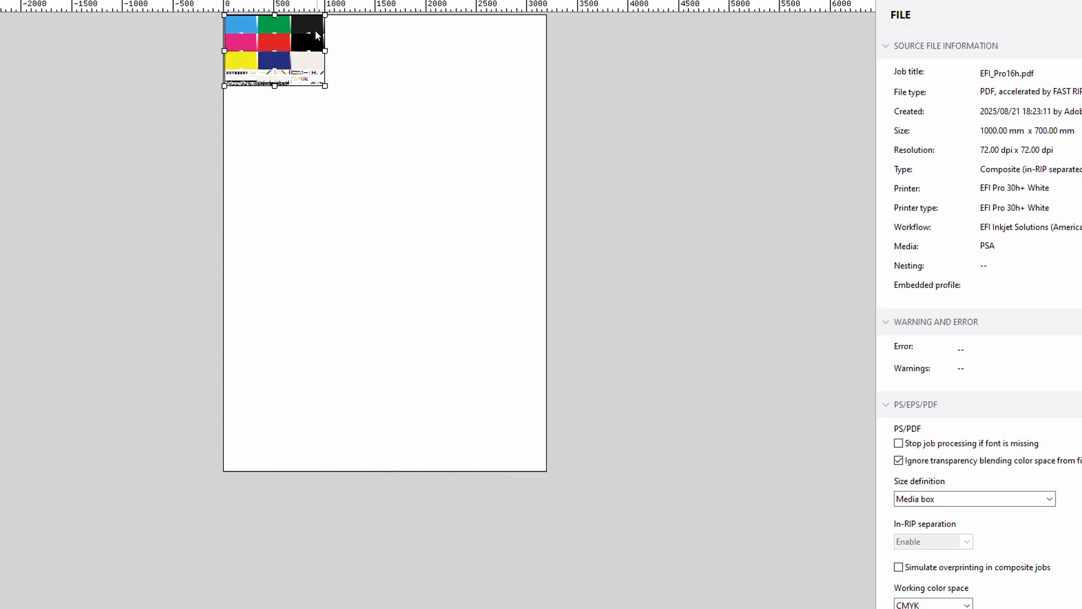
pyautogui.moveTo(315, 35); pyautogui.dragTo(291, 36)
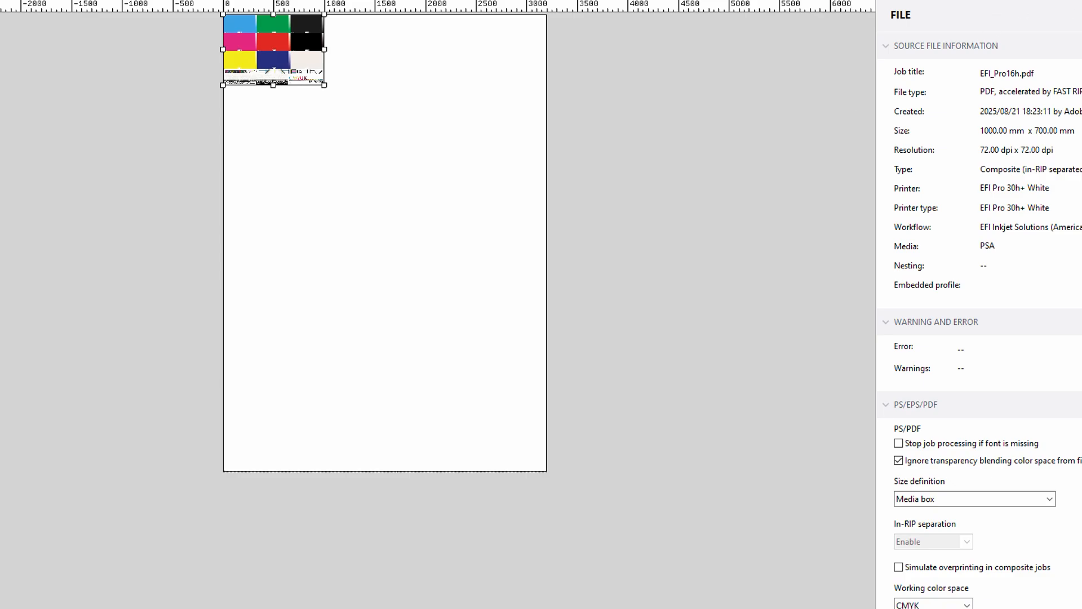
# - Examine the job's source file information and PS/EPS/PDF settings, including the size definition, working color space and print engine options
pyautogui.scroll(-5, 952, 48)
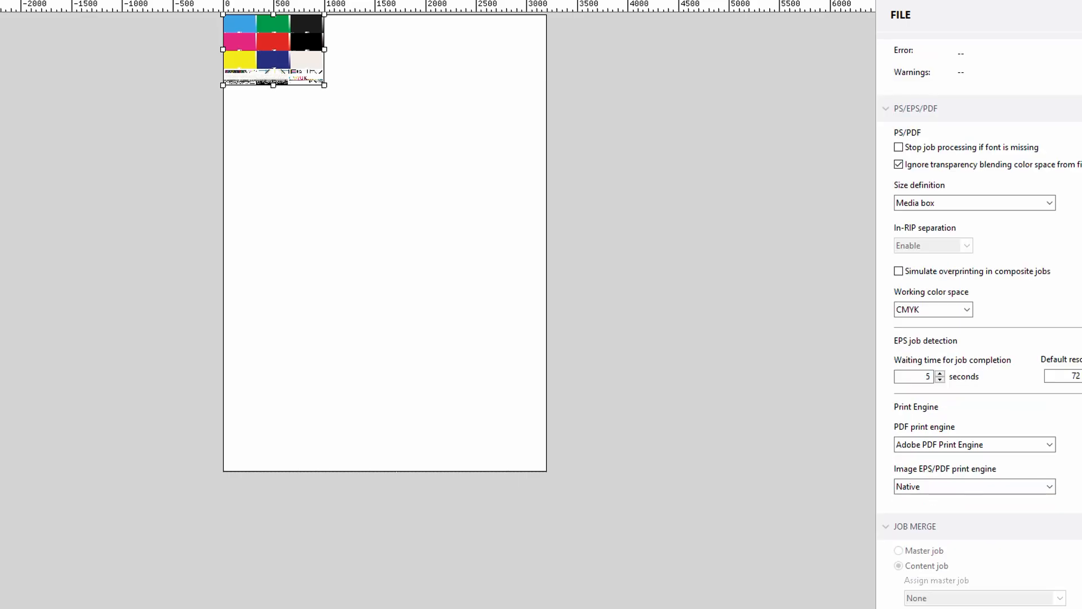
pyautogui.scroll(5, 951, 48)
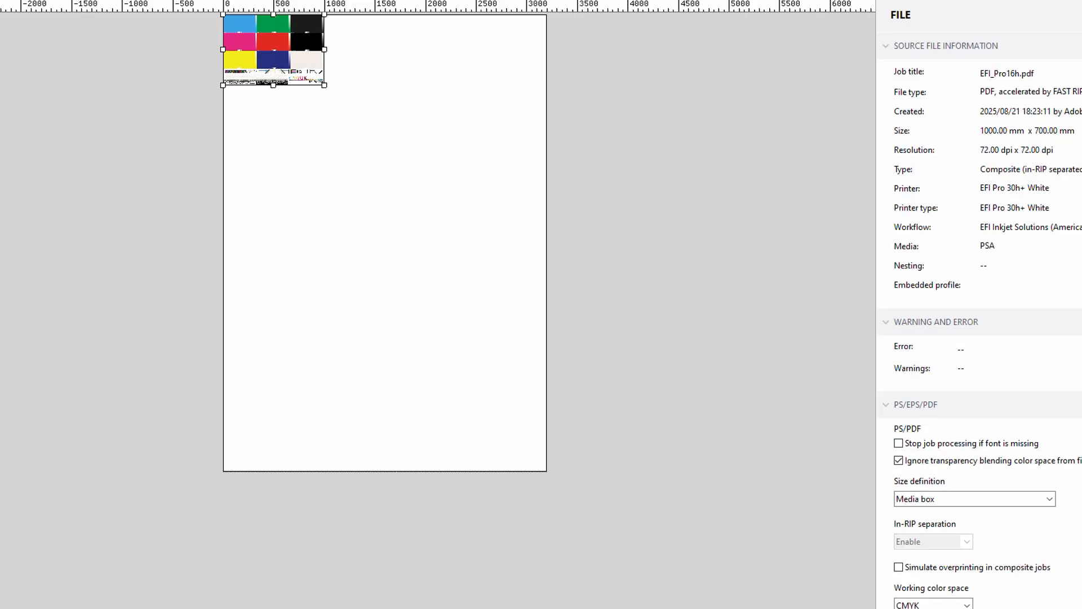
pyautogui.scroll(-5, 932, 145)
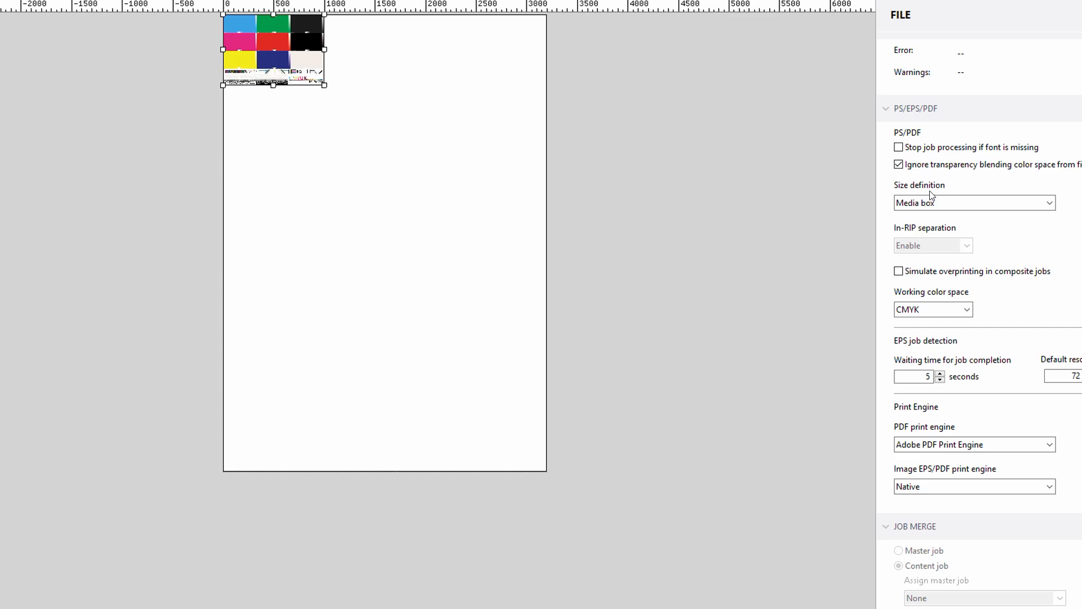
pyautogui.click(940, 203)
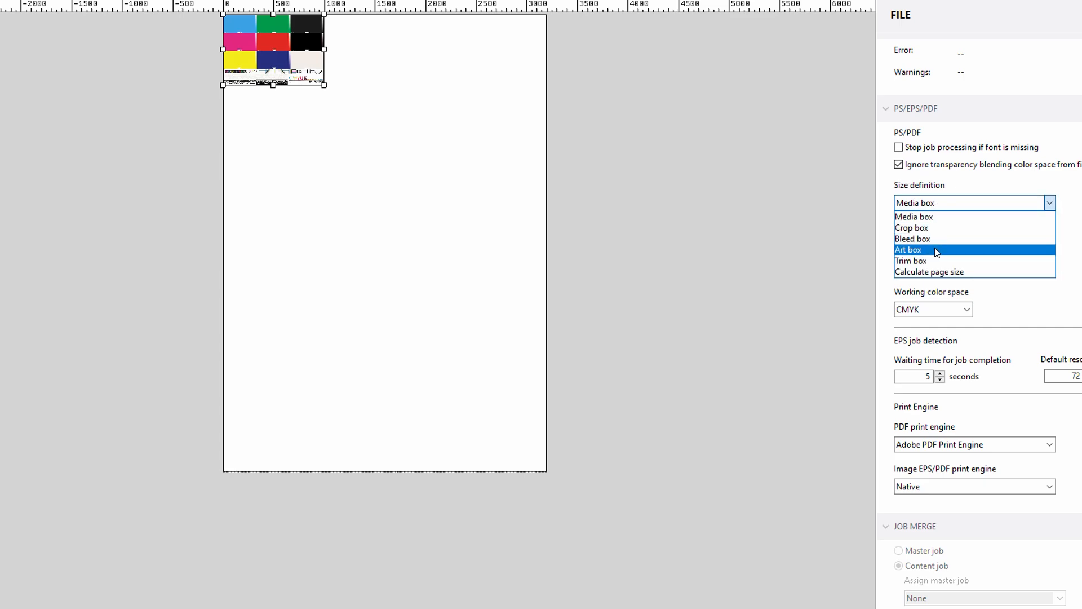
pyautogui.click(1078, 225)
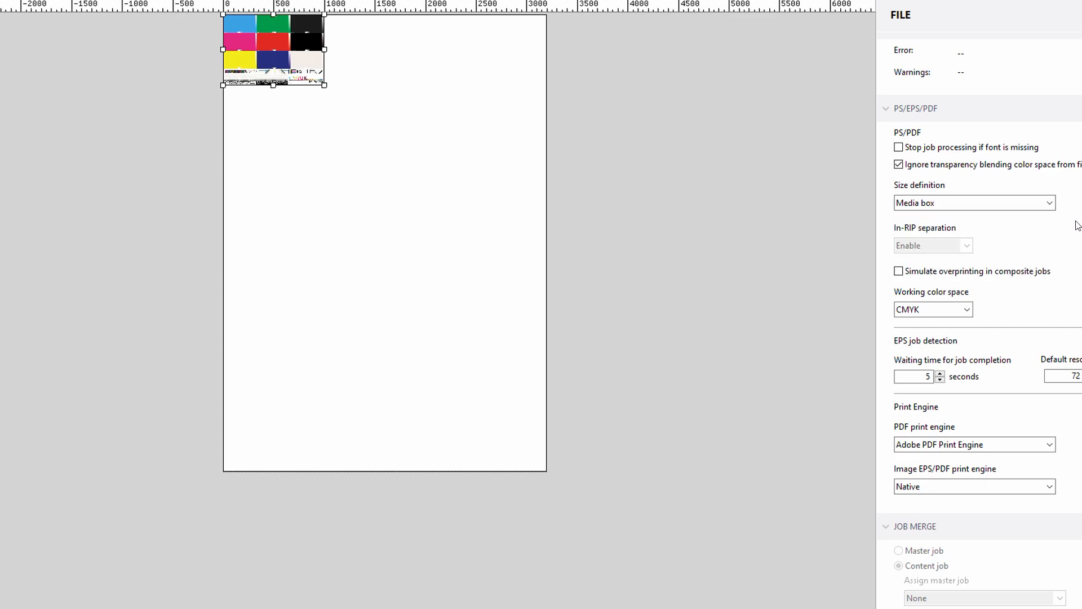
pyautogui.click(943, 309)
pyautogui.click(994, 301)
pyautogui.click(985, 447)
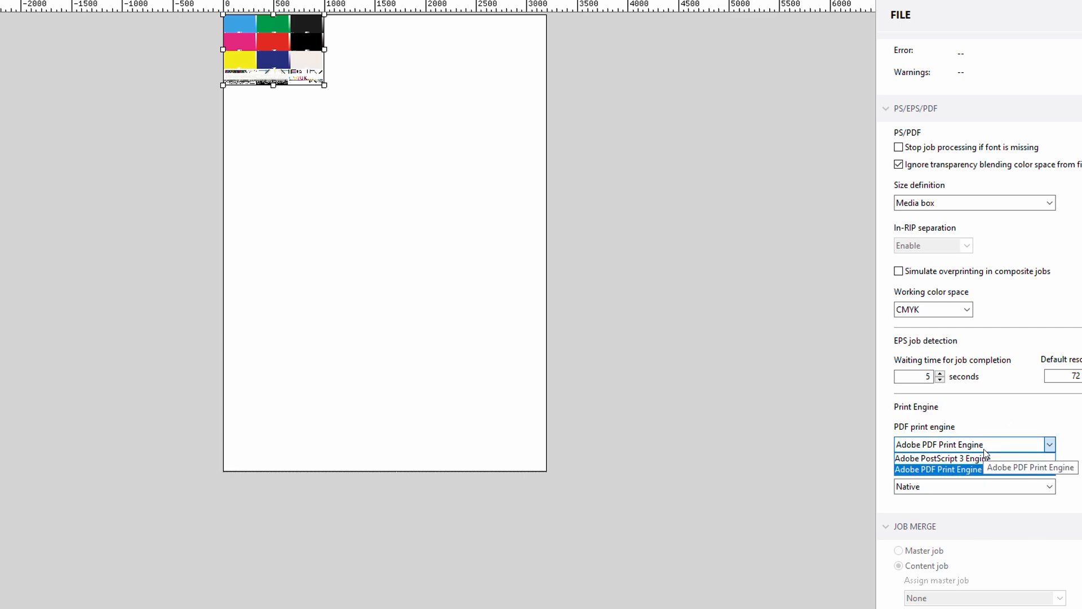
pyautogui.click(1054, 447)
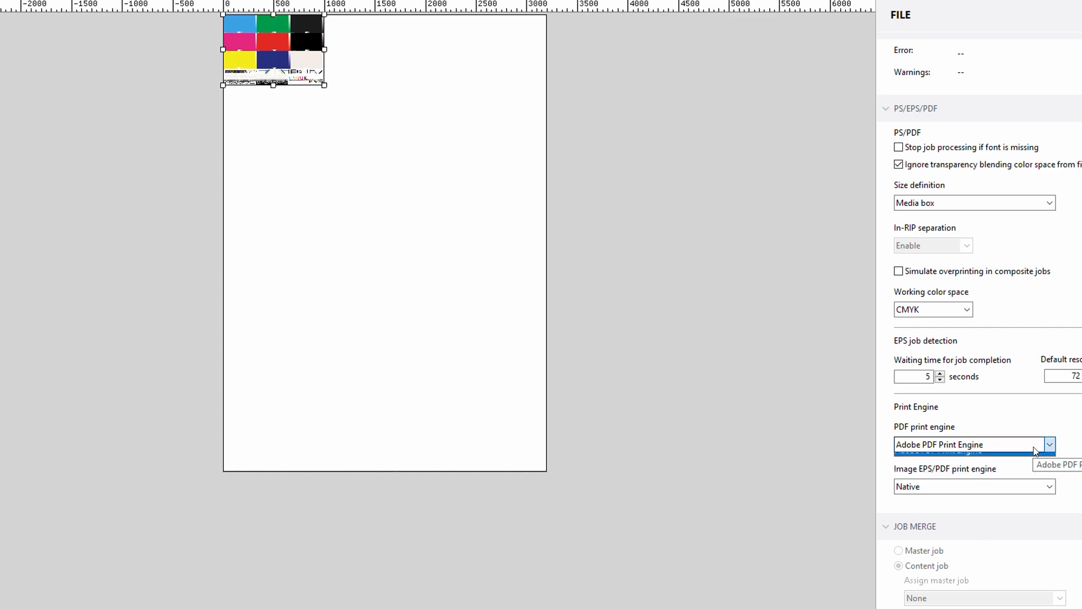
pyautogui.click(946, 486)
pyautogui.click(1049, 486)
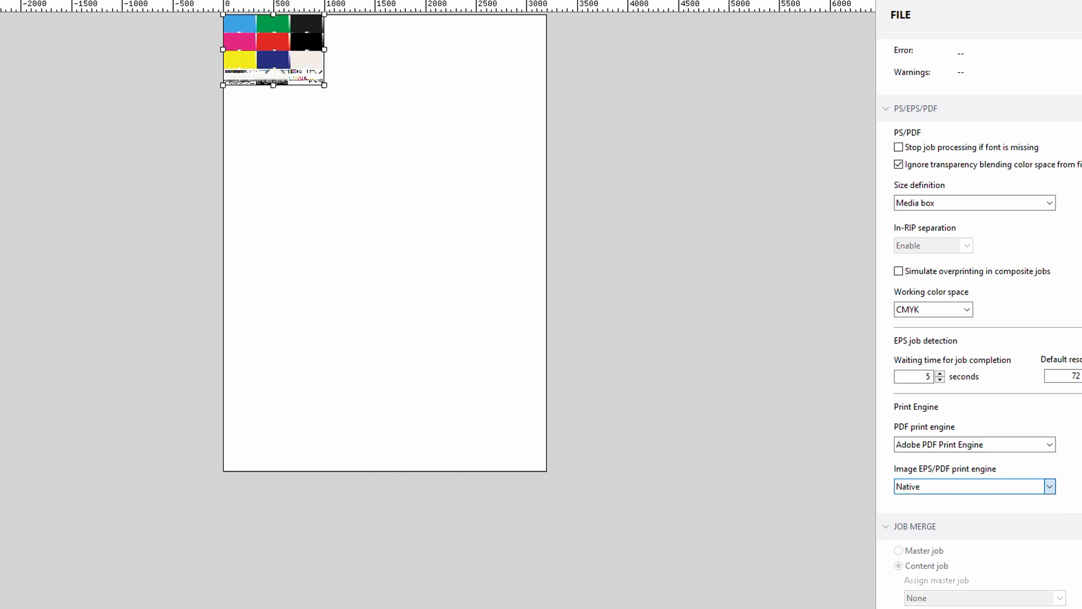
pyautogui.scroll(5, 980, 322)
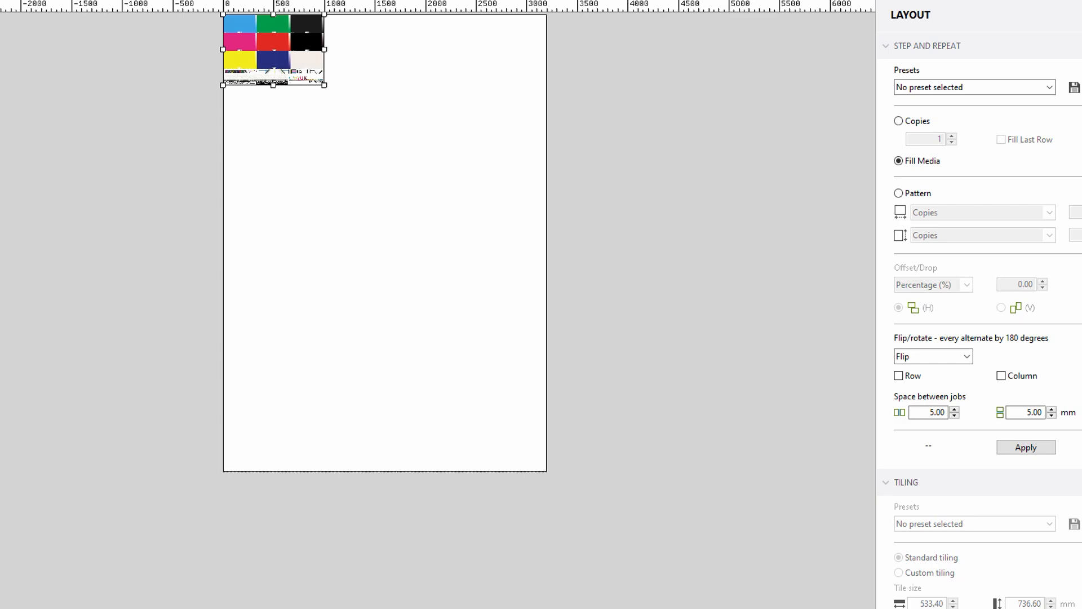
# - Apply Step and Repeat with Fill Media and 5 mm spacing between jobs
pyautogui.click(960, 86)
pyautogui.click(960, 88)
pyautogui.click(1017, 447)
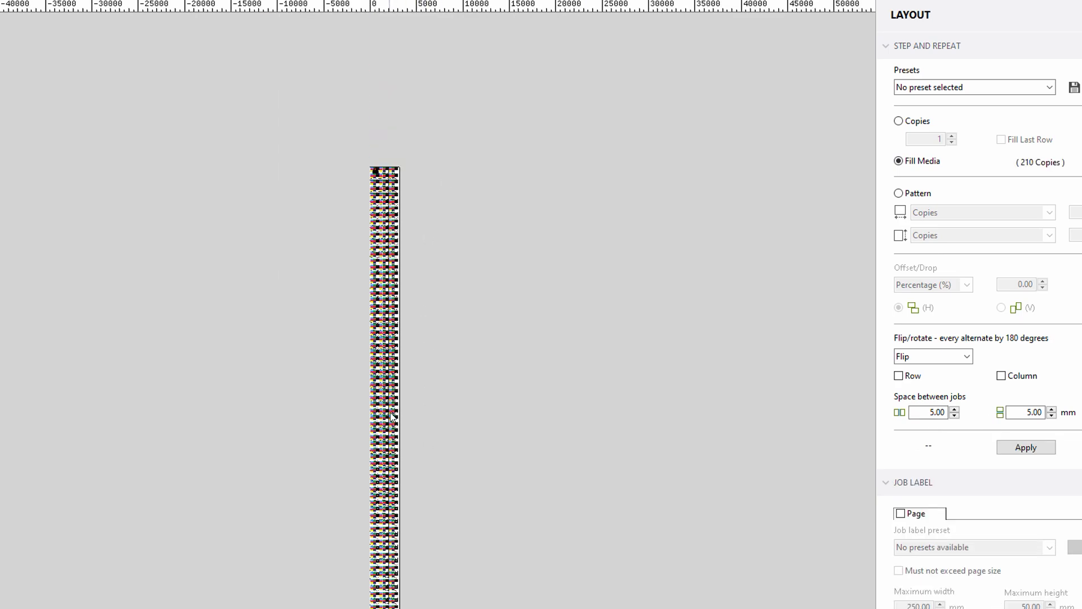
# - Switch Step and Repeat to a fixed number of copies, set it to 3 and apply the layout
pyautogui.click(900, 121)
pyautogui.doubleClick(939, 138)
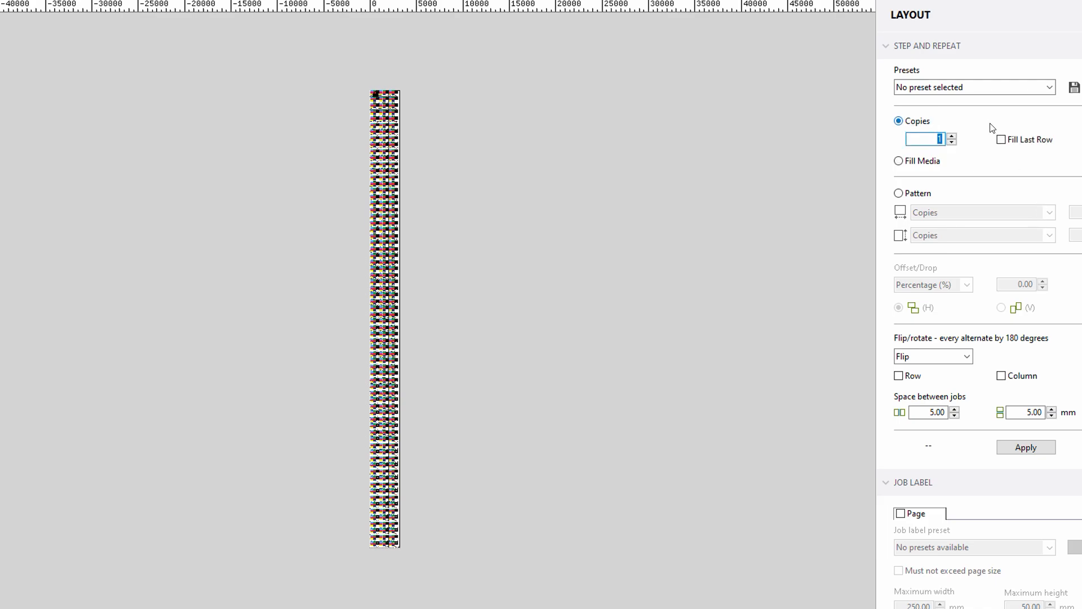
pyautogui.write('3')
pyautogui.click(1036, 451)
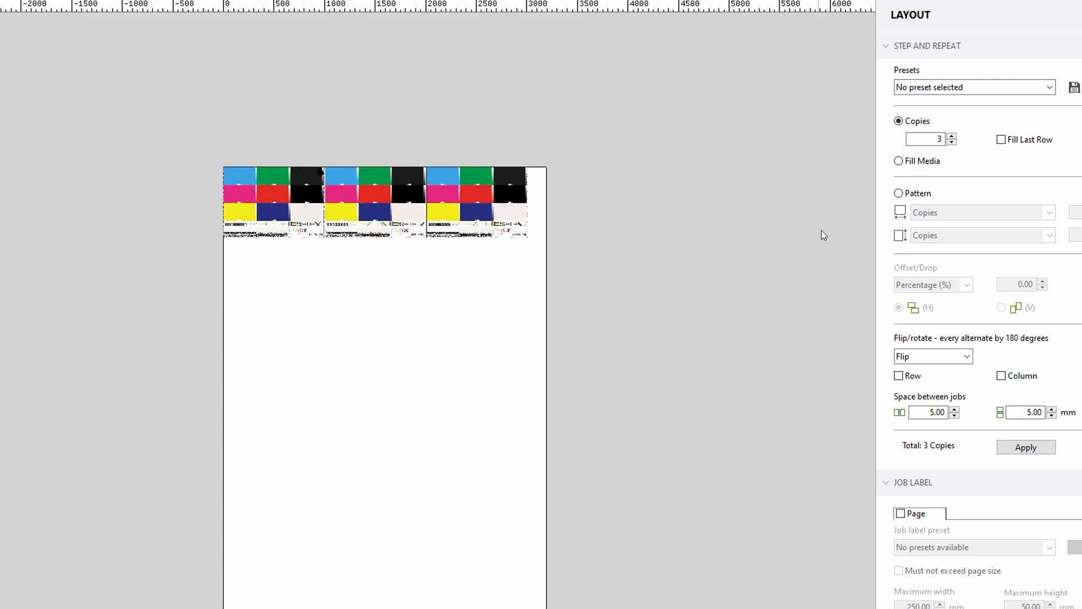
# - Rotate alternate copies by 180 degrees for both rows and columns, and apply it to the layout
pyautogui.click(966, 355)
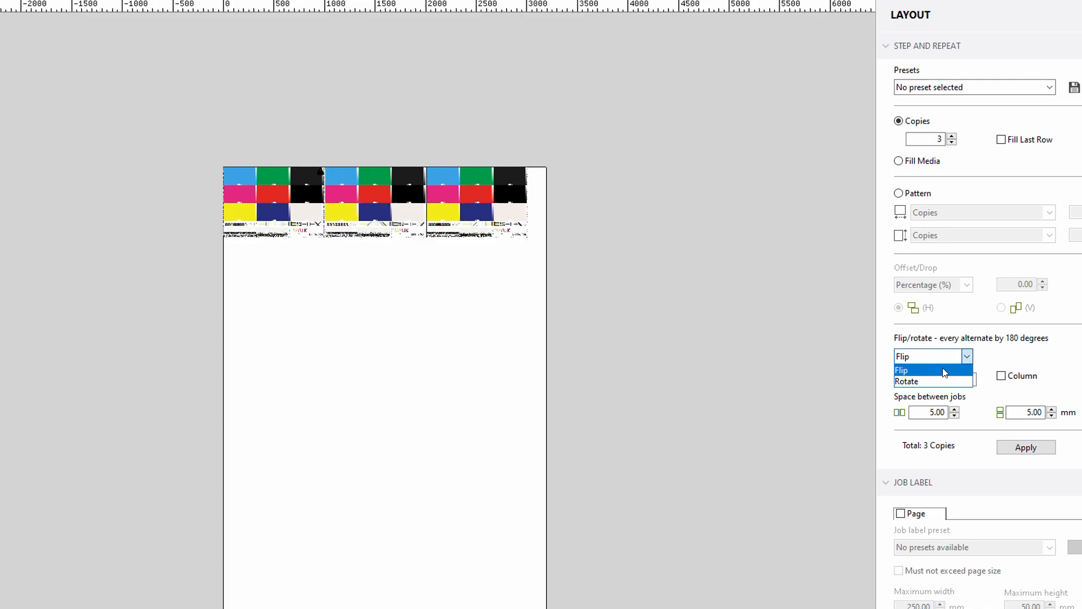
pyautogui.click(939, 381)
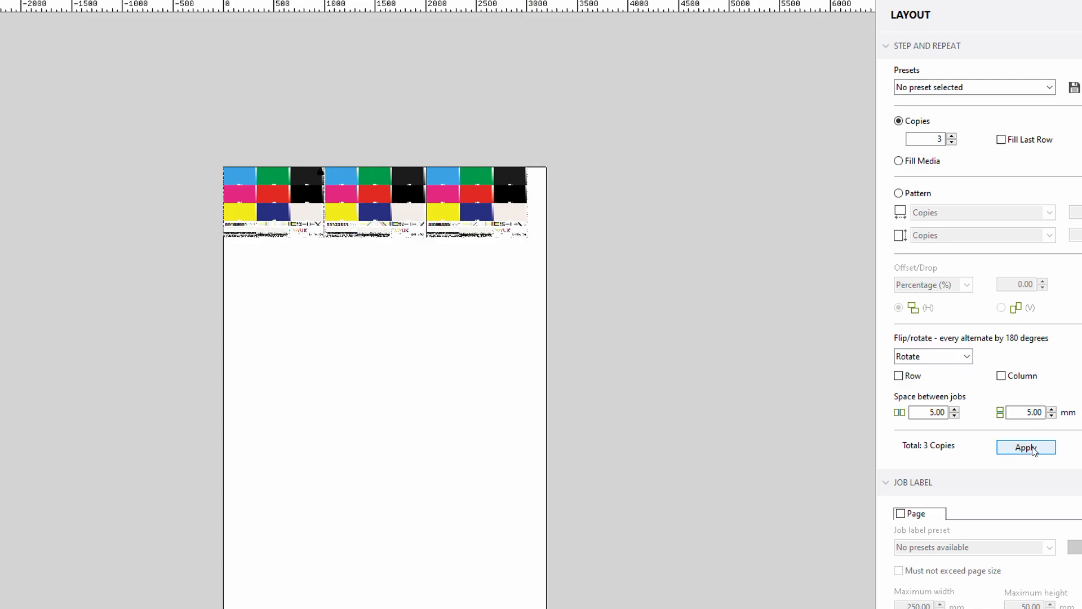
pyautogui.click(900, 376)
pyautogui.click(1003, 376)
pyautogui.click(1026, 447)
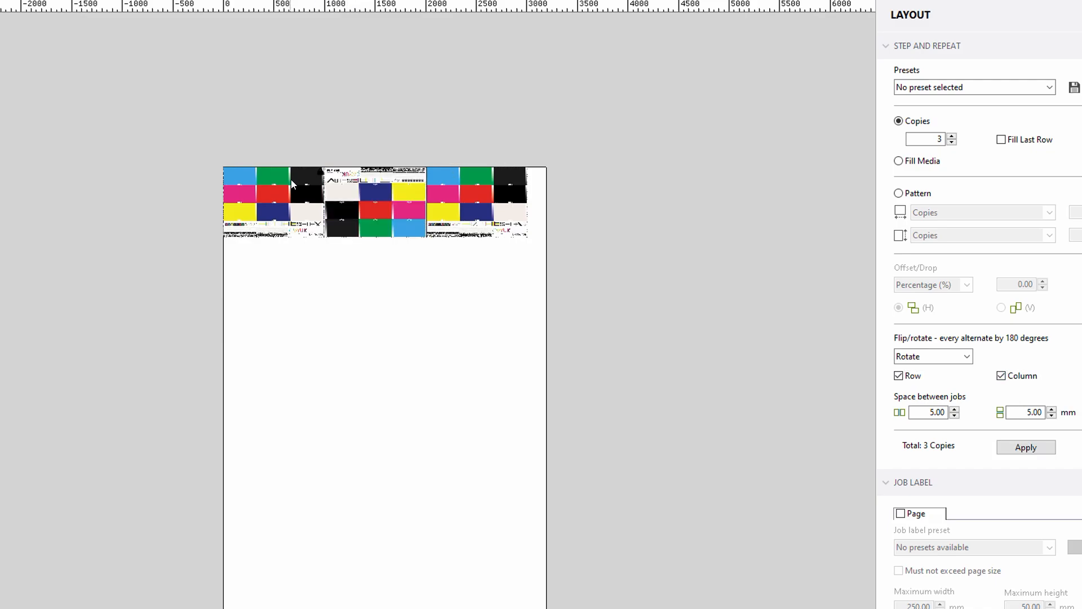
# - Turn off the alternate row and column rotation, switch Step and Repeat to Pattern and apply it
pyautogui.click(900, 376)
pyautogui.click(1002, 376)
pyautogui.click(913, 197)
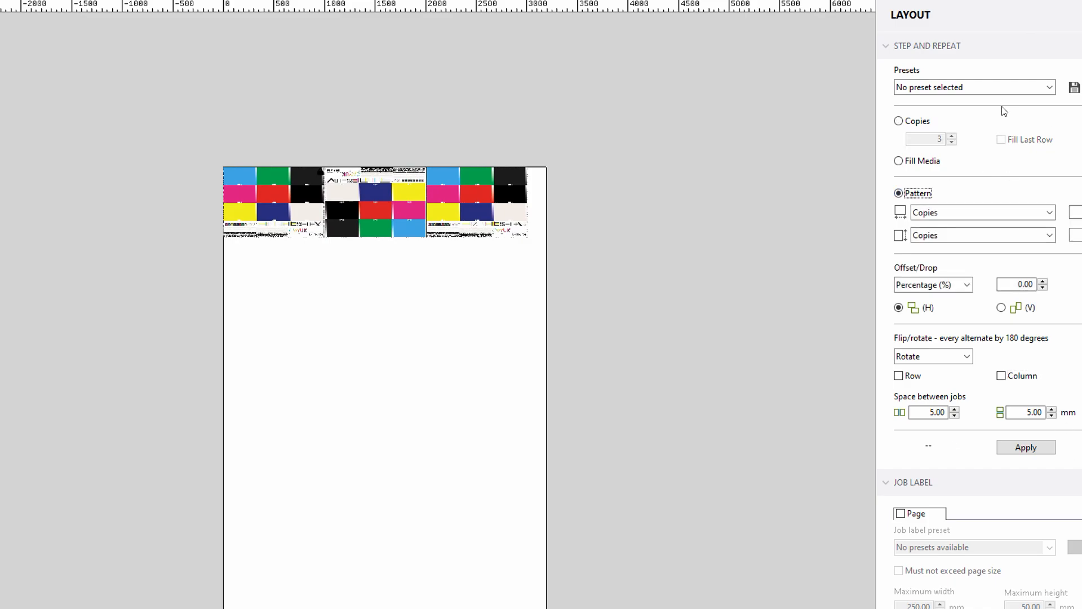
pyautogui.click(1018, 446)
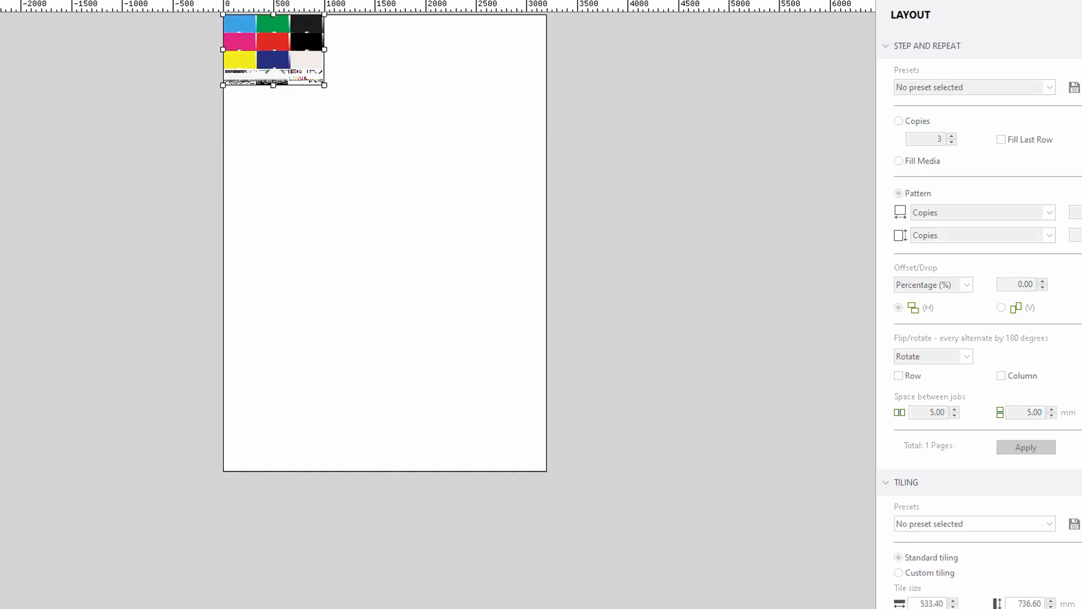
# - Set the job's tiling to Number of Tiles with 5 tiles across and 4 down
pyautogui.scroll(-7, 930, 179)
pyautogui.scroll(1, 931, 180)
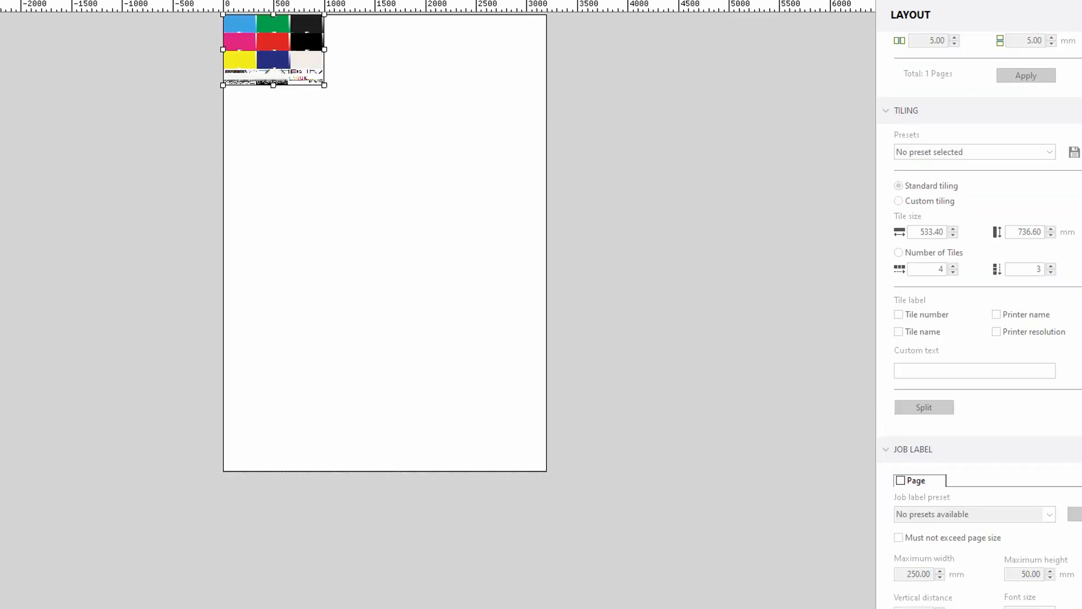
pyautogui.click(1079, 111)
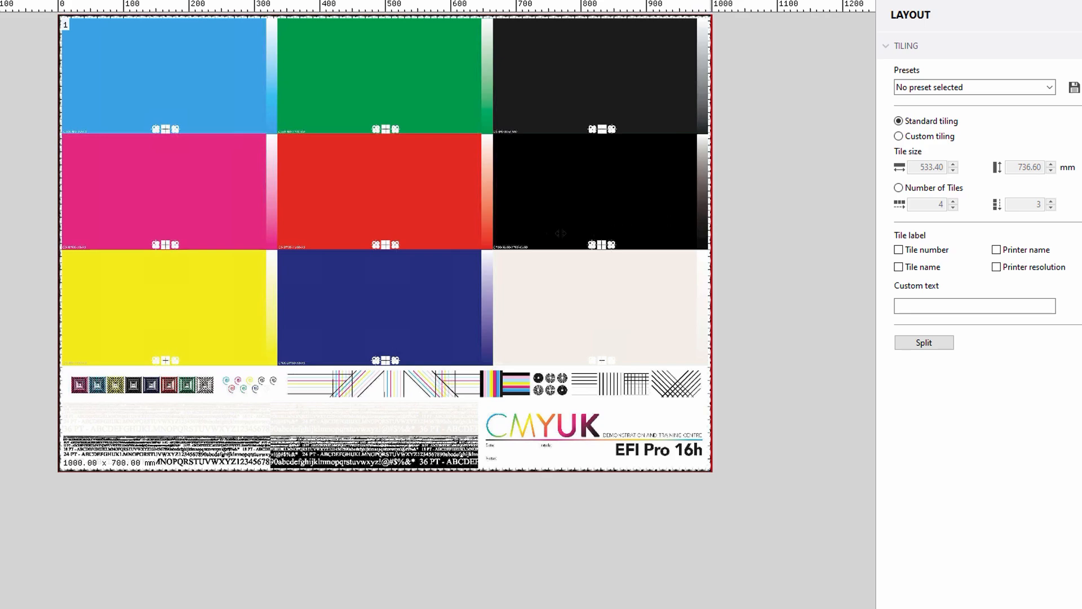
pyautogui.click(900, 187)
pyautogui.click(953, 202)
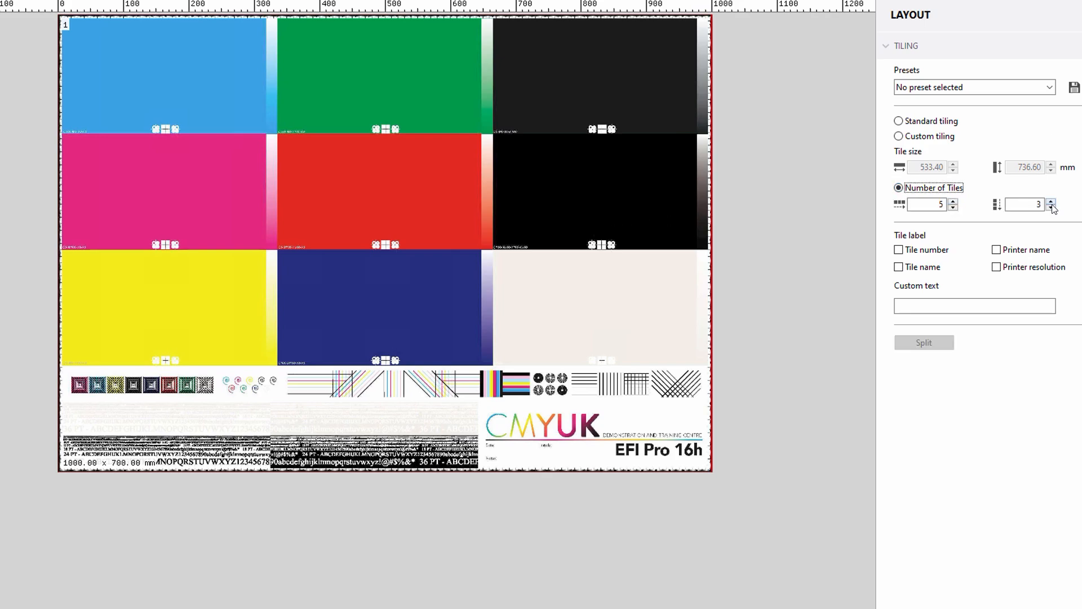
pyautogui.click(1051, 202)
pyautogui.click(954, 202)
pyautogui.click(953, 209)
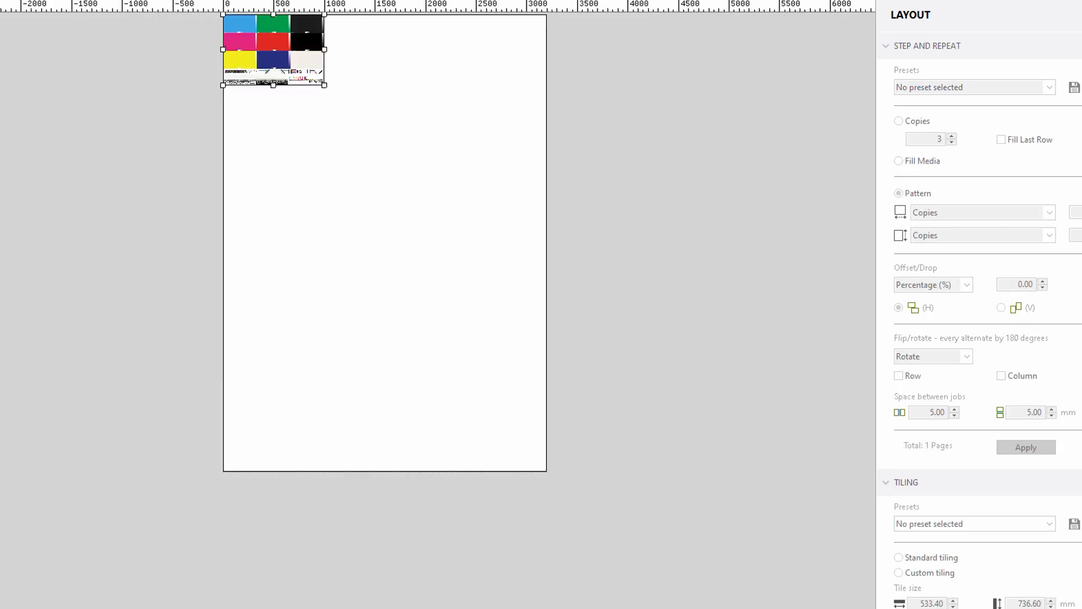
# - Enable the page job label for the test chart
pyautogui.scroll(-8, 1005, 403)
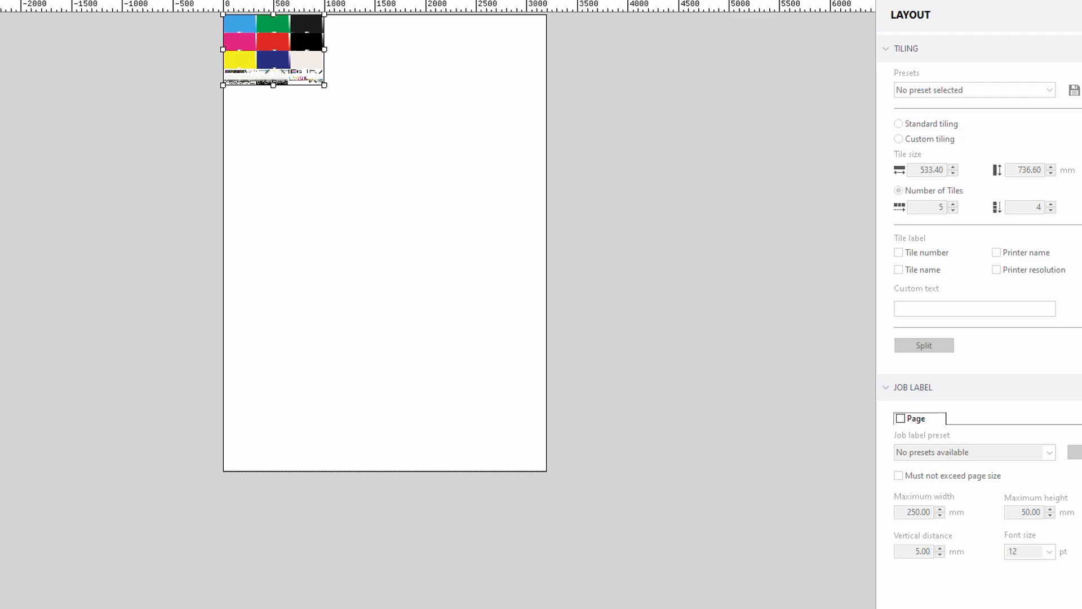
pyautogui.click(900, 418)
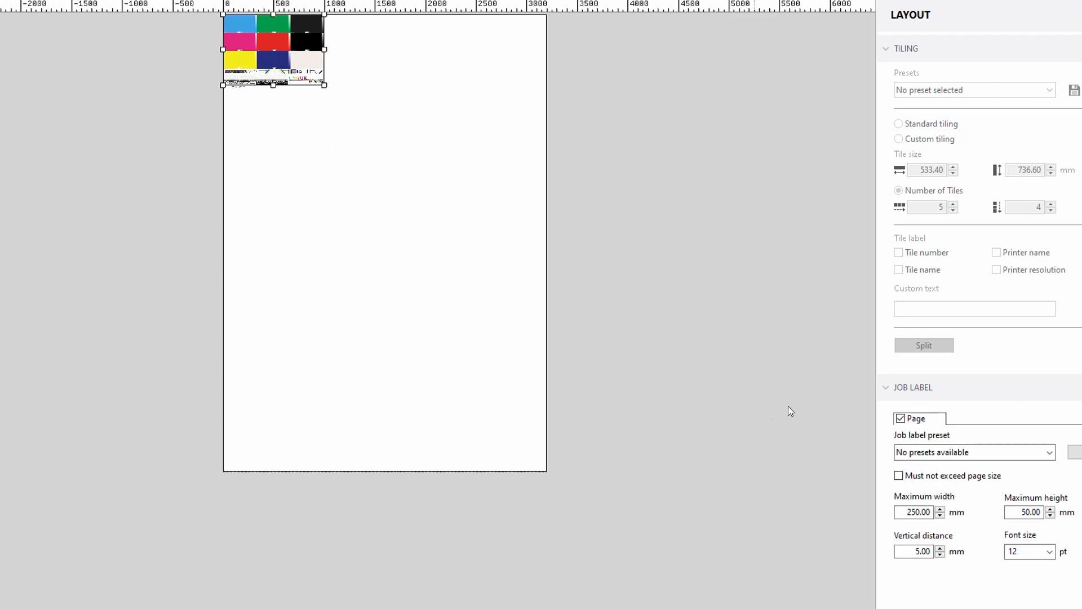
pyautogui.scroll(3, 248, 100)
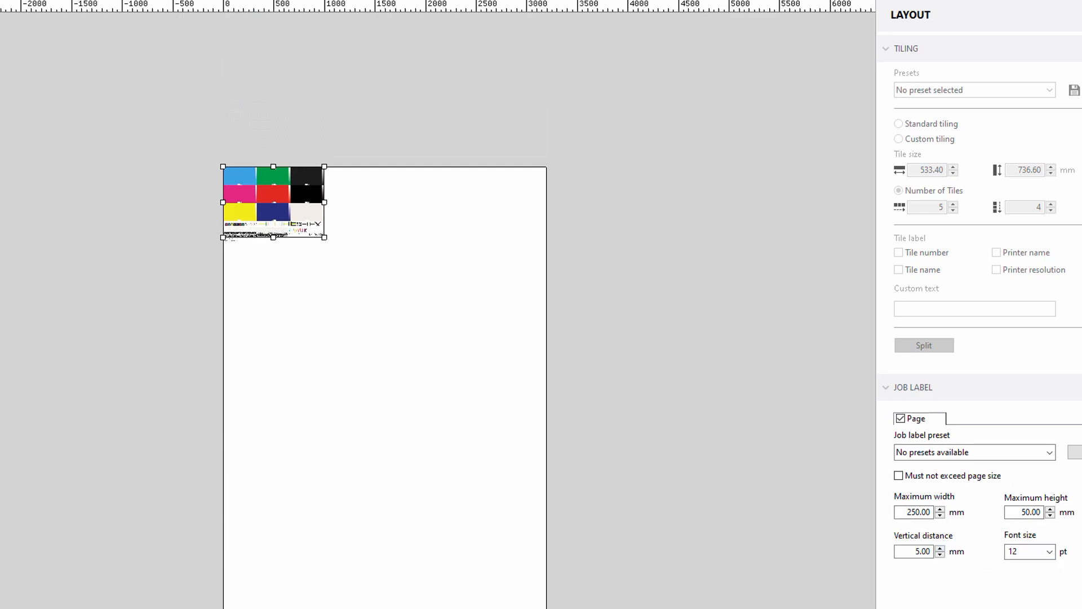
# - Examine the job label presets and the label image and label line options in the Job Label Editor
pyautogui.click(1037, 452)
pyautogui.click(1038, 454)
pyautogui.click(1074, 452)
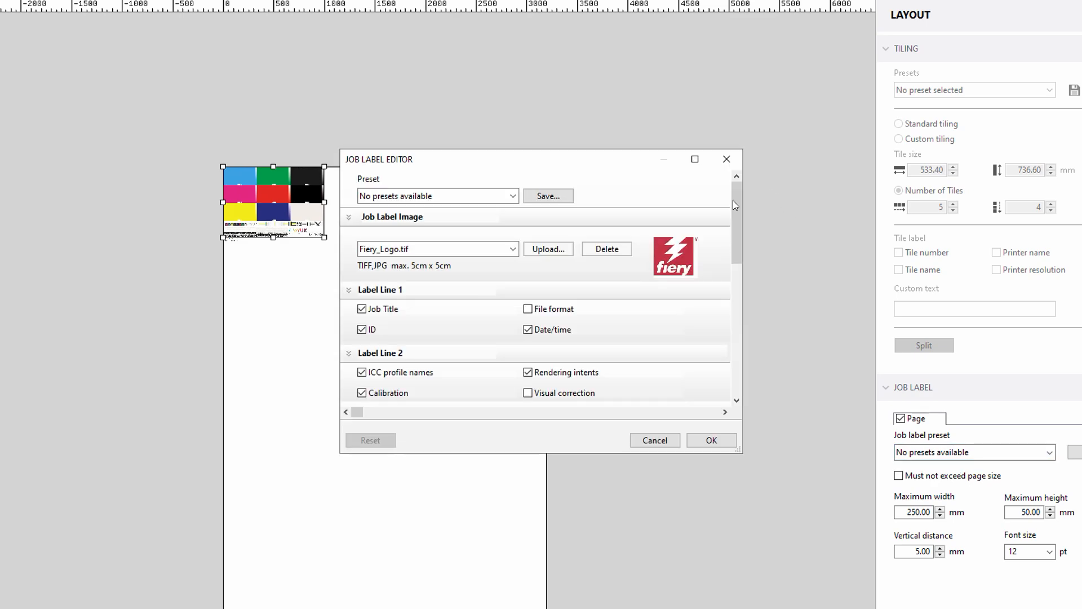
pyautogui.moveTo(733, 202); pyautogui.dragTo(733, 299)
pyautogui.moveTo(739, 445); pyautogui.dragTo(874, 593)
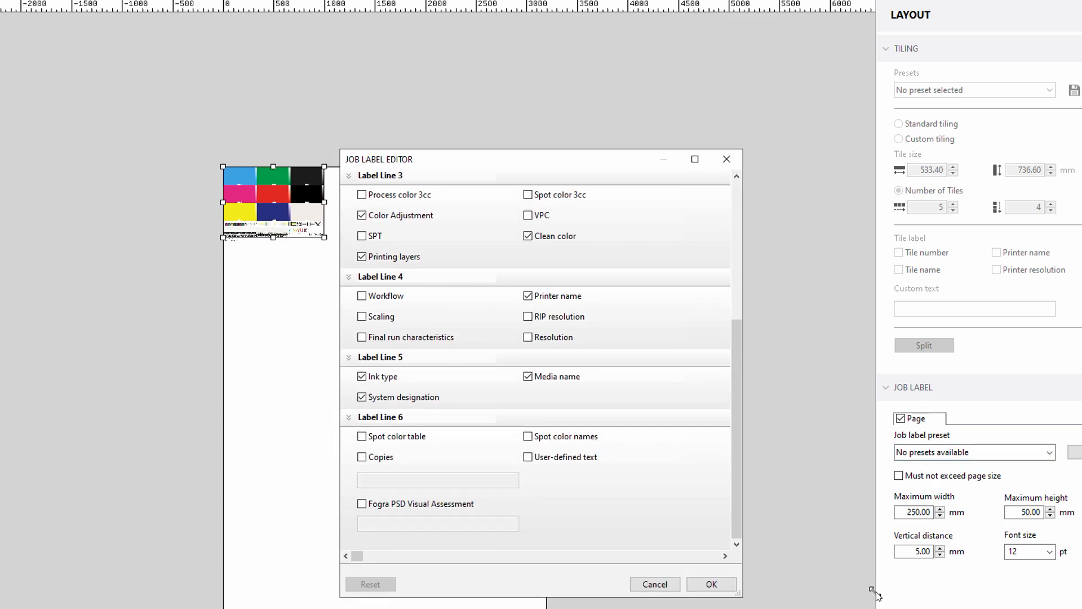
pyautogui.click(682, 507)
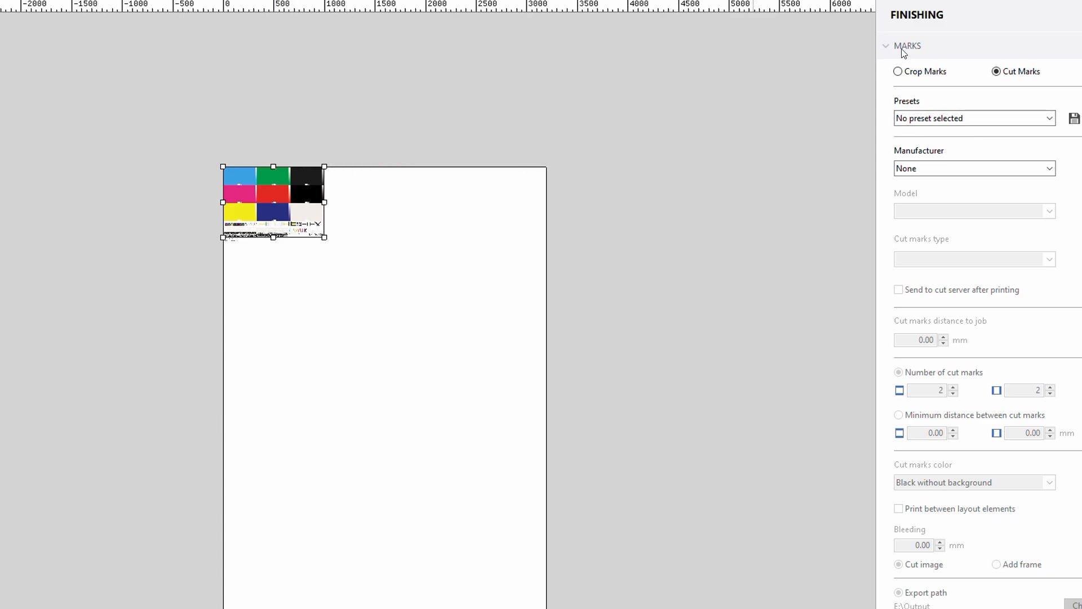
# - Switch the finishing marks to Crop Marks and review the available mark types, keeping Standard
pyautogui.click(945, 75)
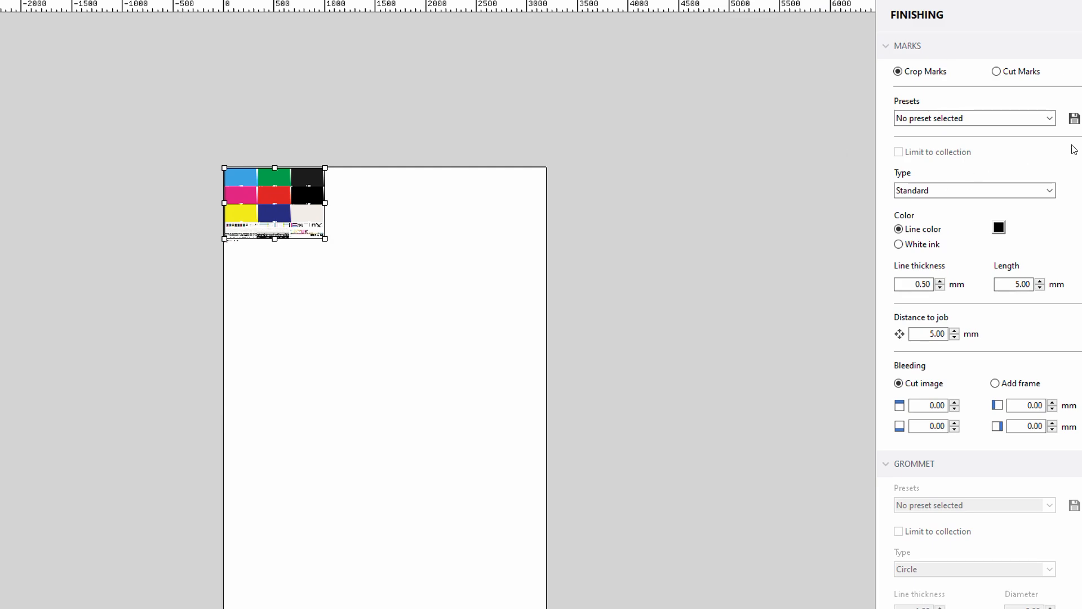
pyautogui.click(991, 190)
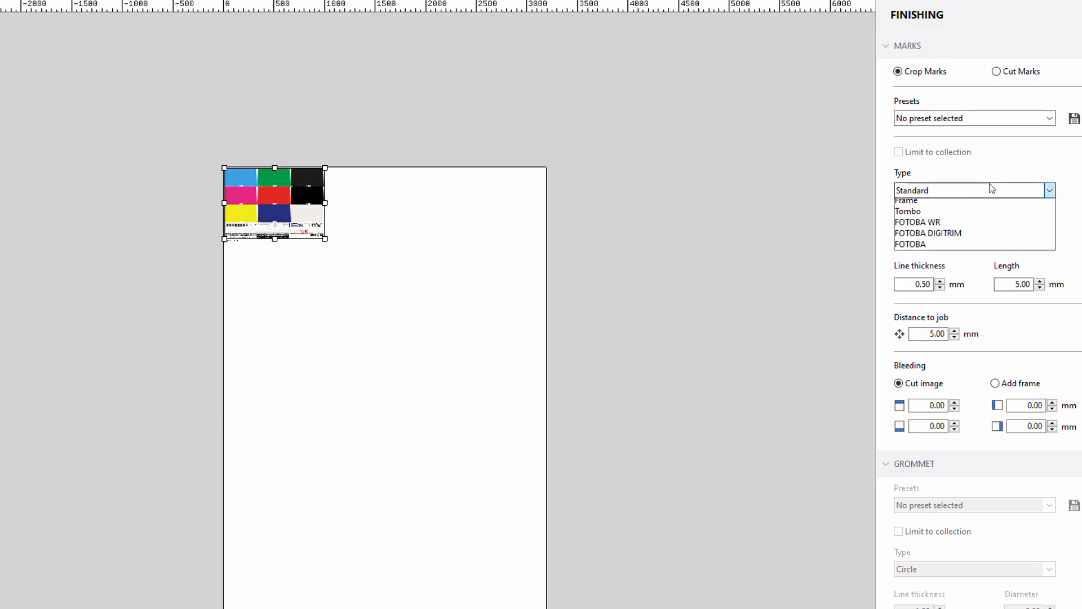
pyautogui.press('Escape')
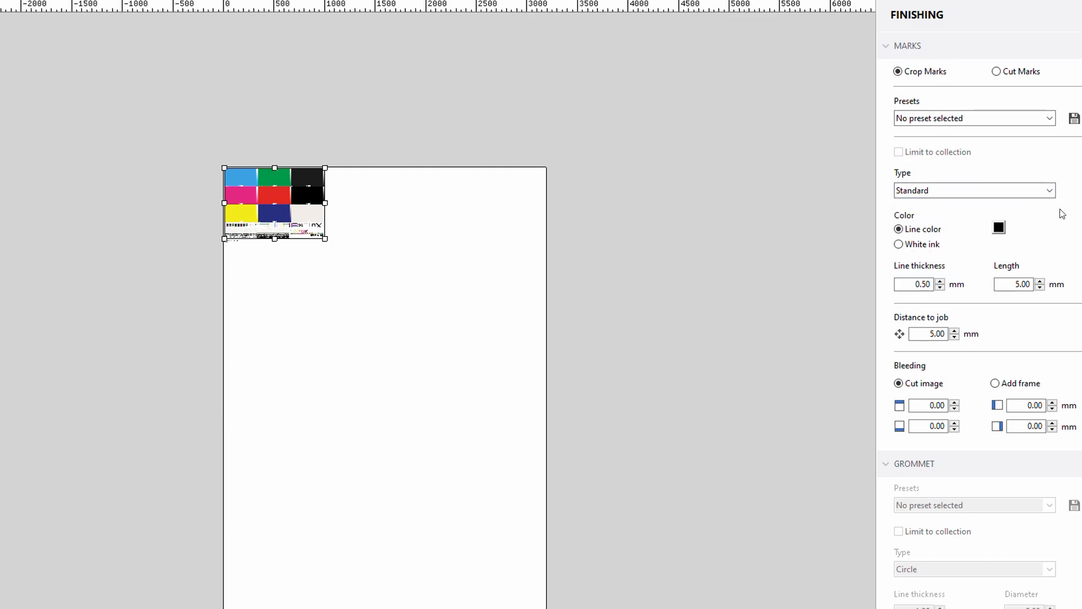
pyautogui.click(1050, 191)
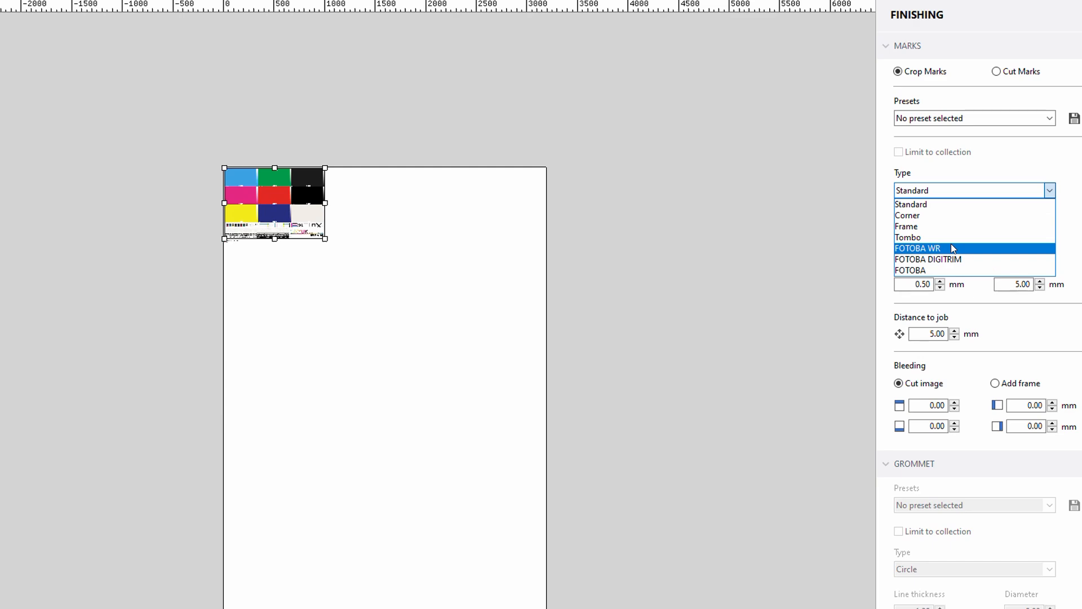
pyautogui.press('Escape')
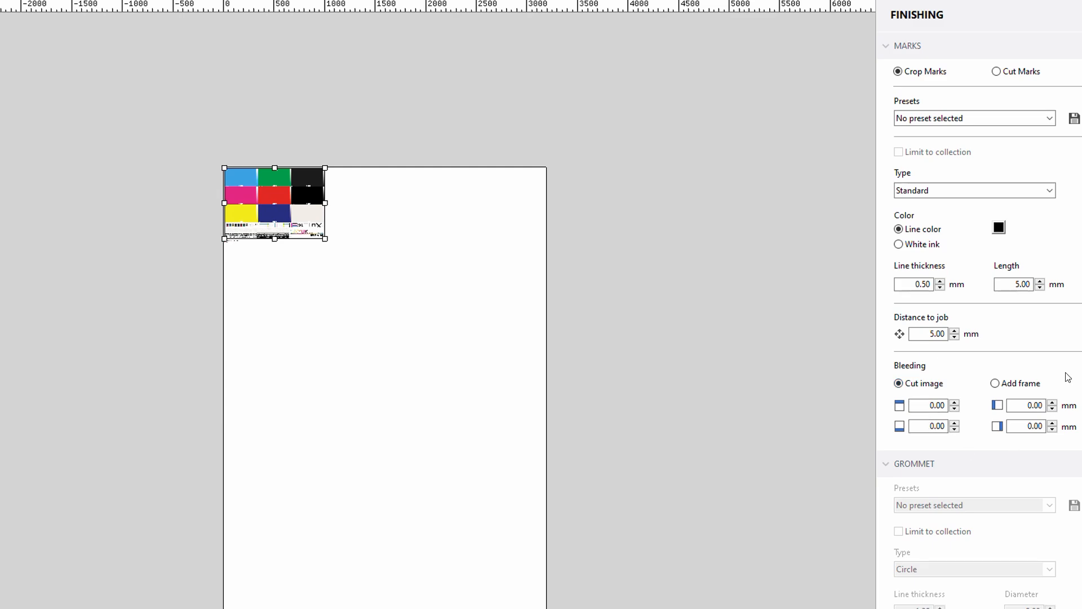
# - Switch the finishing marks to Cut Marks, choose Eurosystems as the manufacturer, and review the OptiScout cut mark and export settings
pyautogui.scroll(-3, 979, 321)
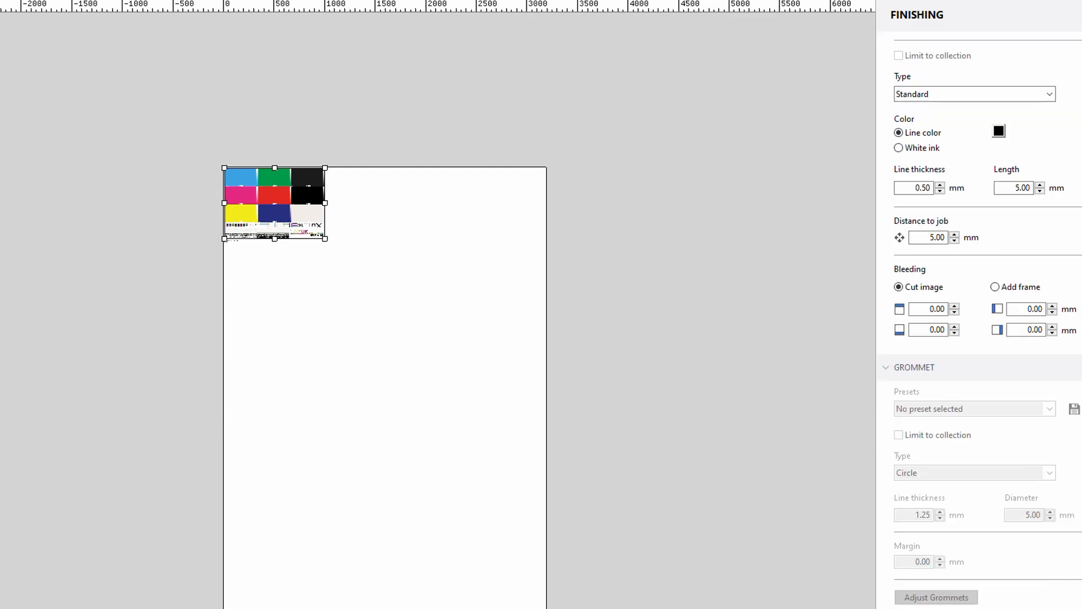
pyautogui.scroll(3, 979, 321)
pyautogui.click(1037, 72)
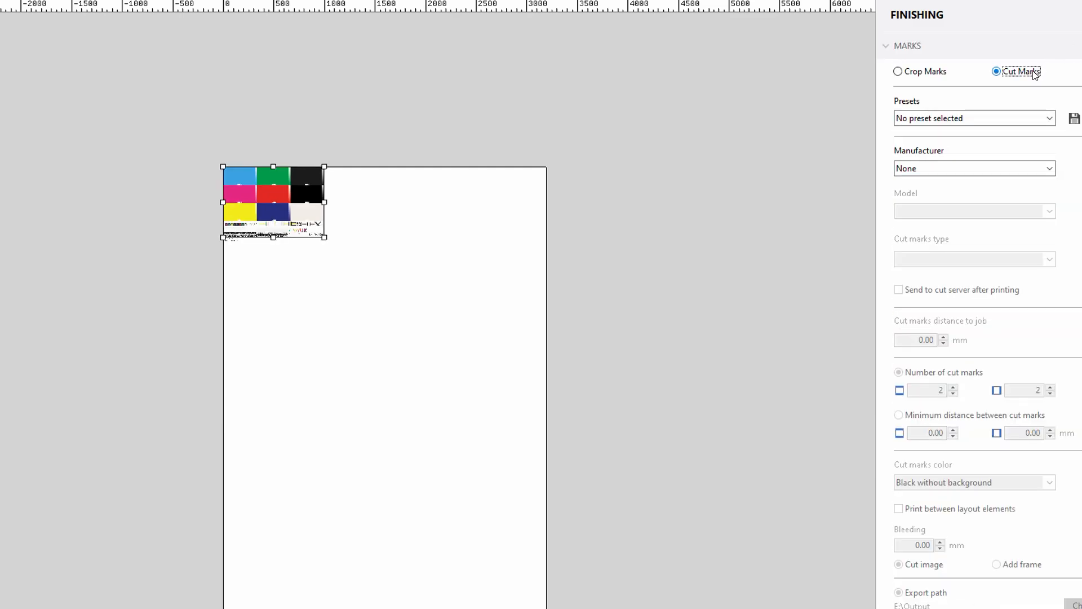
pyautogui.click(1028, 170)
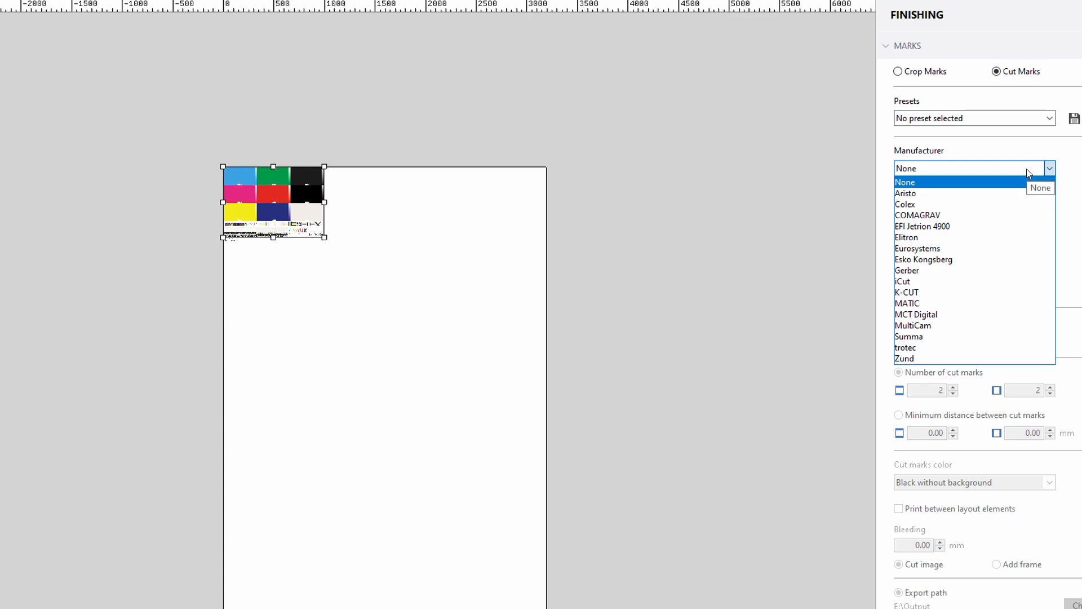
pyautogui.click(1001, 248)
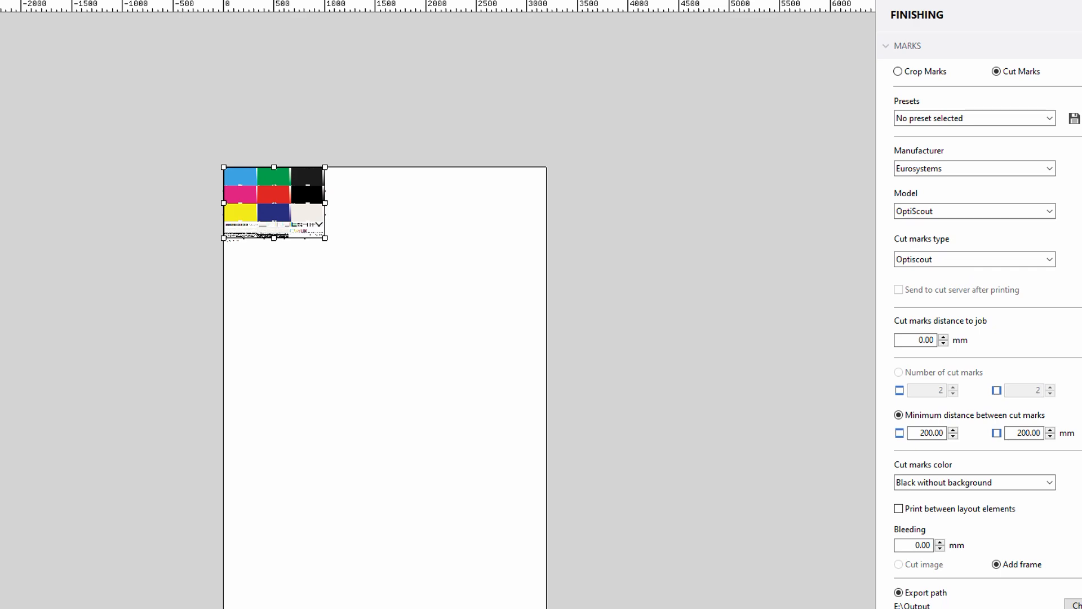
pyautogui.scroll(-5, 1008, 353)
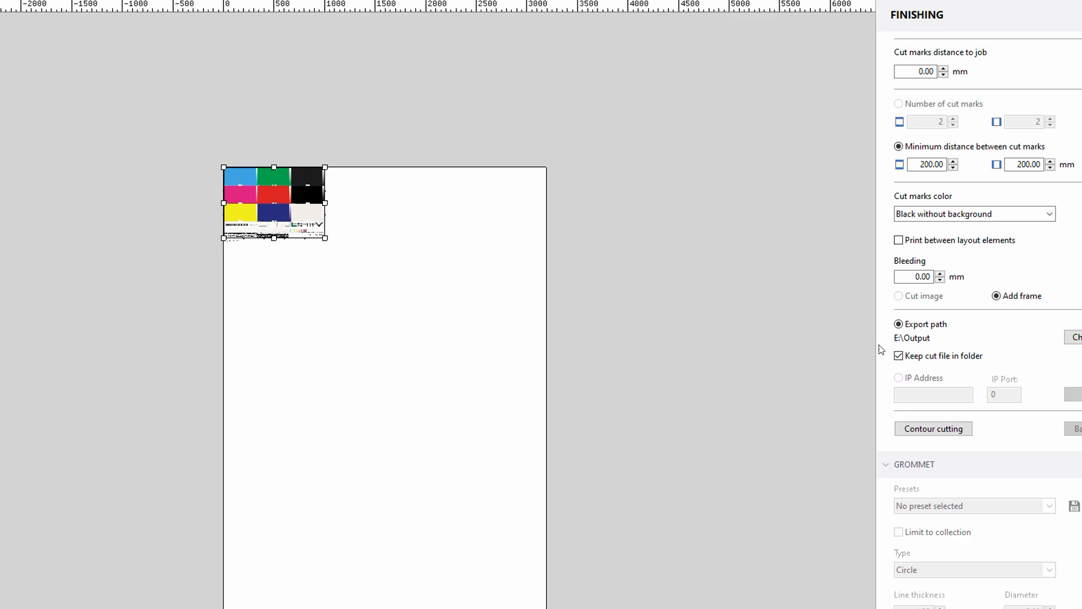
pyautogui.scroll(5, 980, 321)
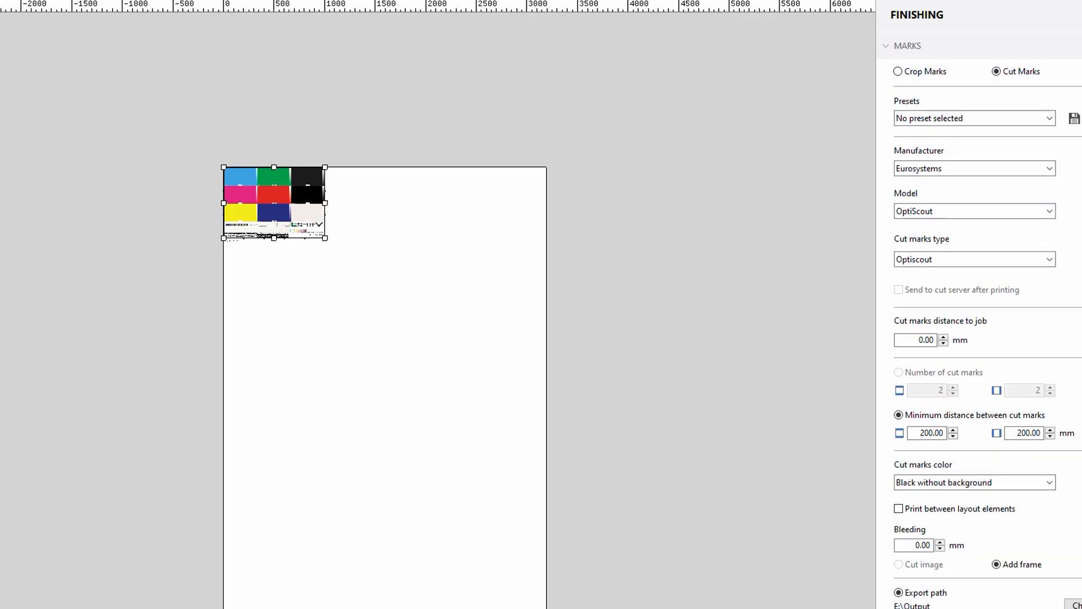
# - Return the marks type to Crop Marks with marks turned off, and enable the grommet settings
pyautogui.click(940, 67)
pyautogui.click(930, 70)
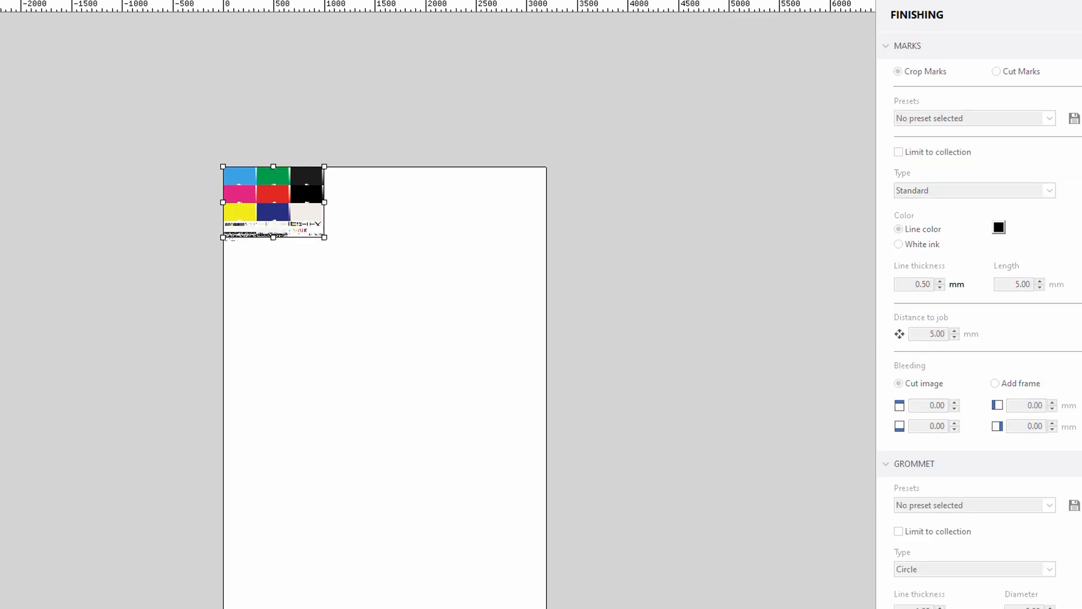
pyautogui.scroll(-3, 979, 321)
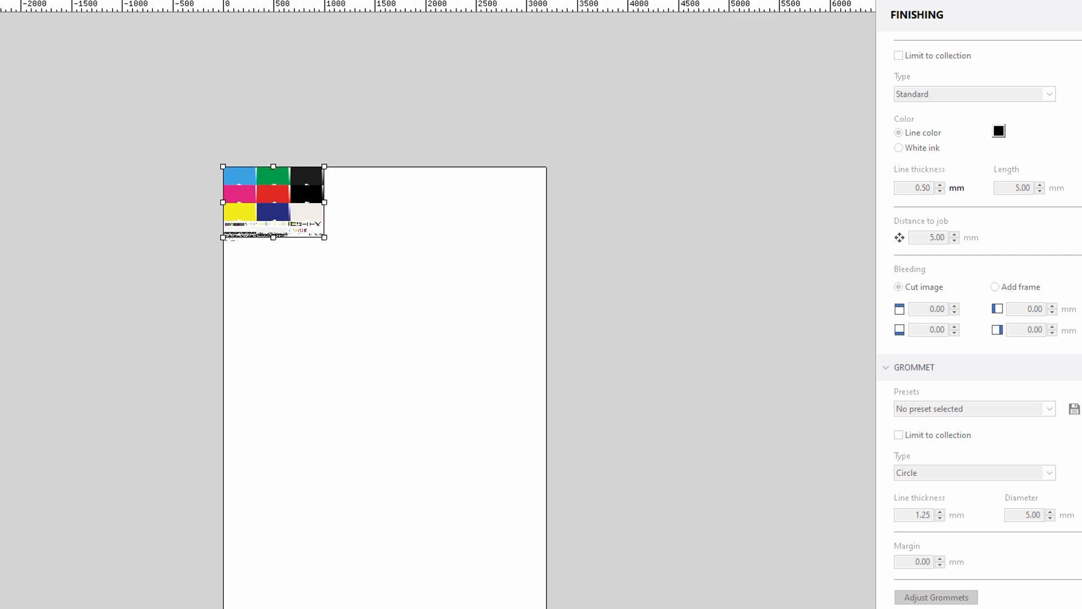
pyautogui.click(1081, 368)
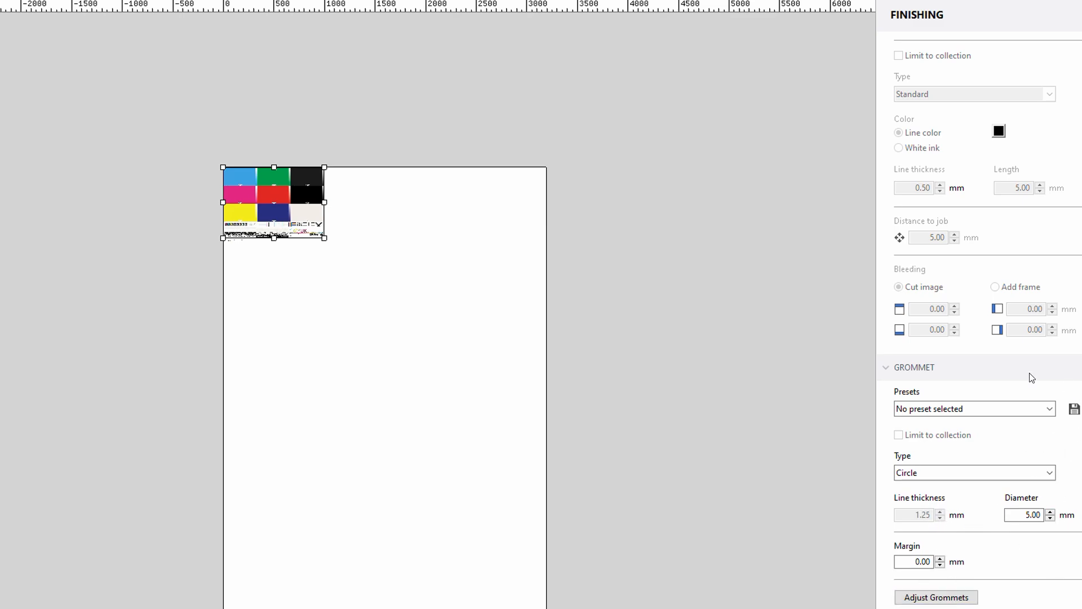
pyautogui.scroll(2, 1032, 370)
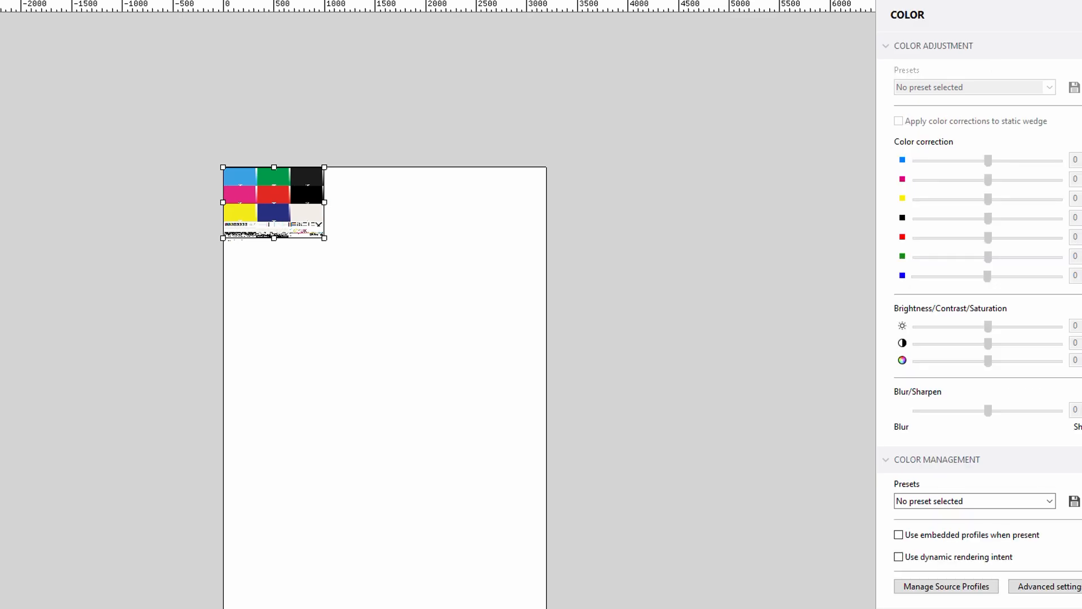
# - Enable color adjustment for the job and review the color correction, color management and spot color settings
pyautogui.scroll(-1, 980, 320)
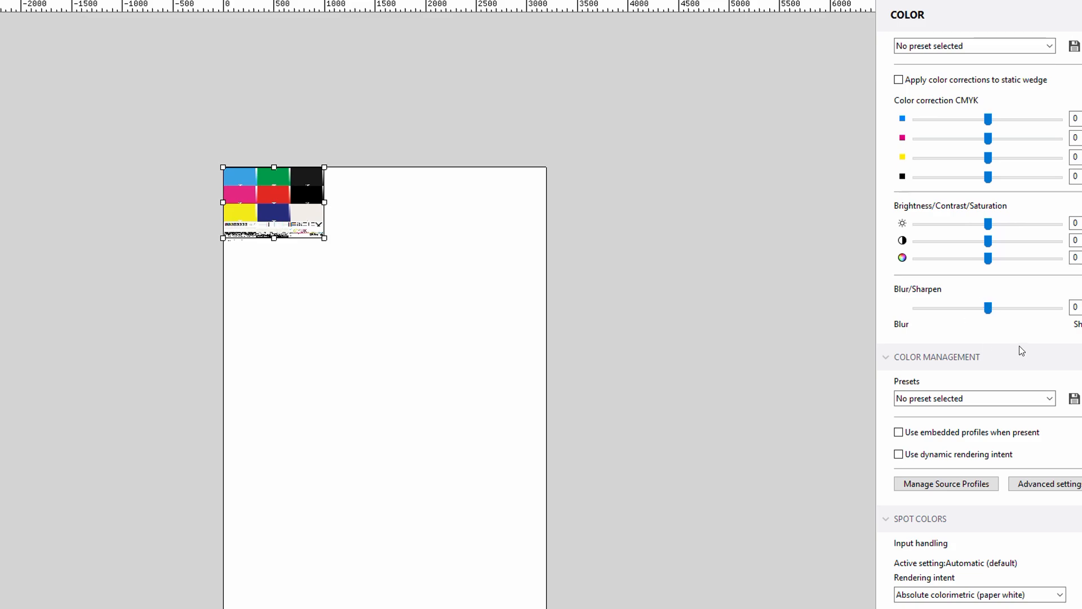
pyautogui.scroll(-7, 980, 320)
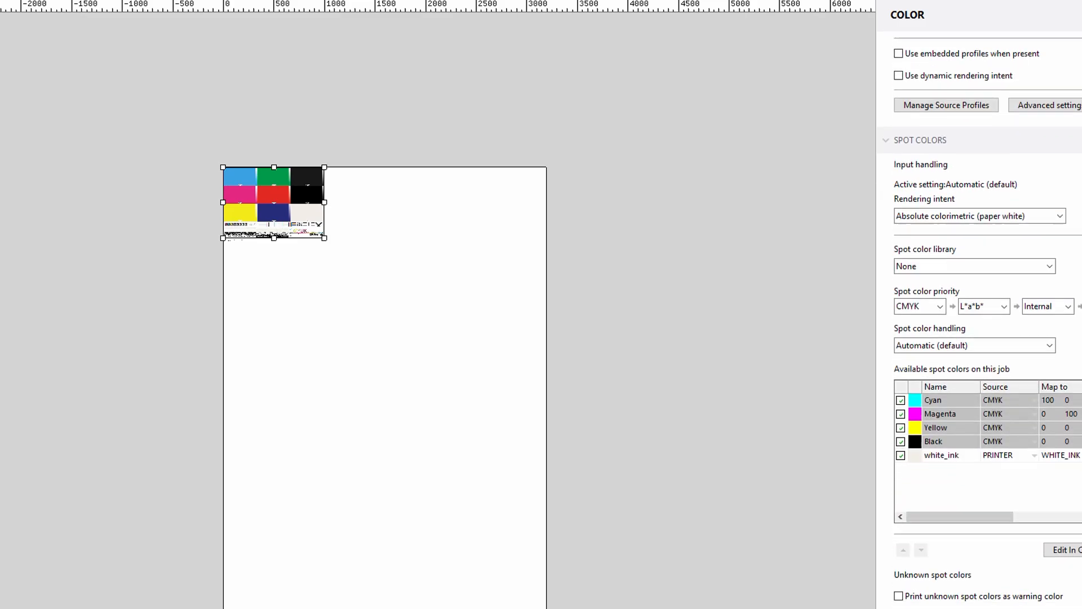
pyautogui.scroll(8, 980, 320)
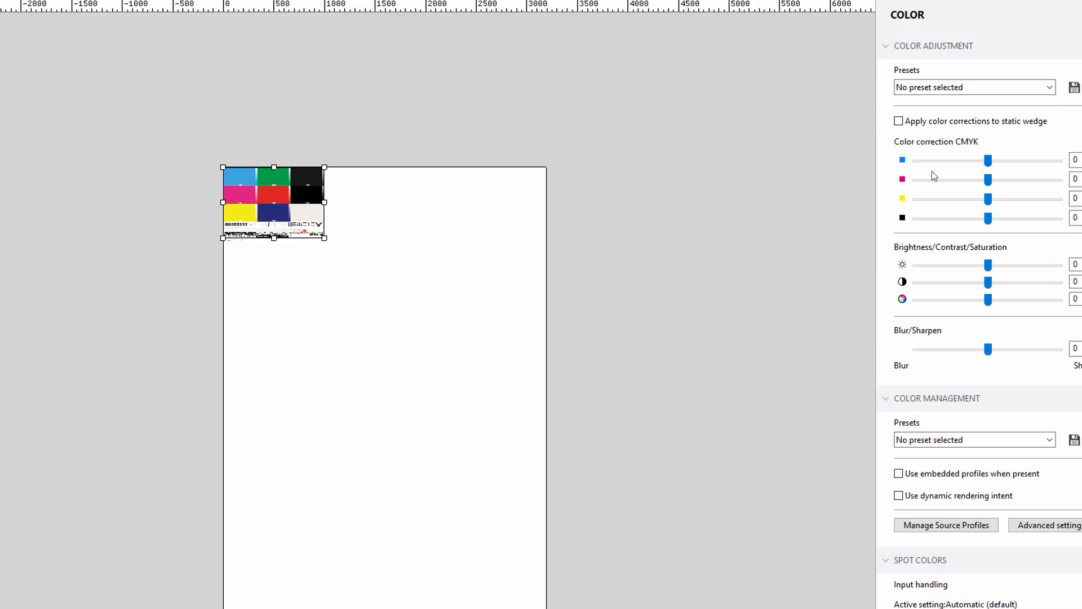
pyautogui.scroll(-4, 1053, 263)
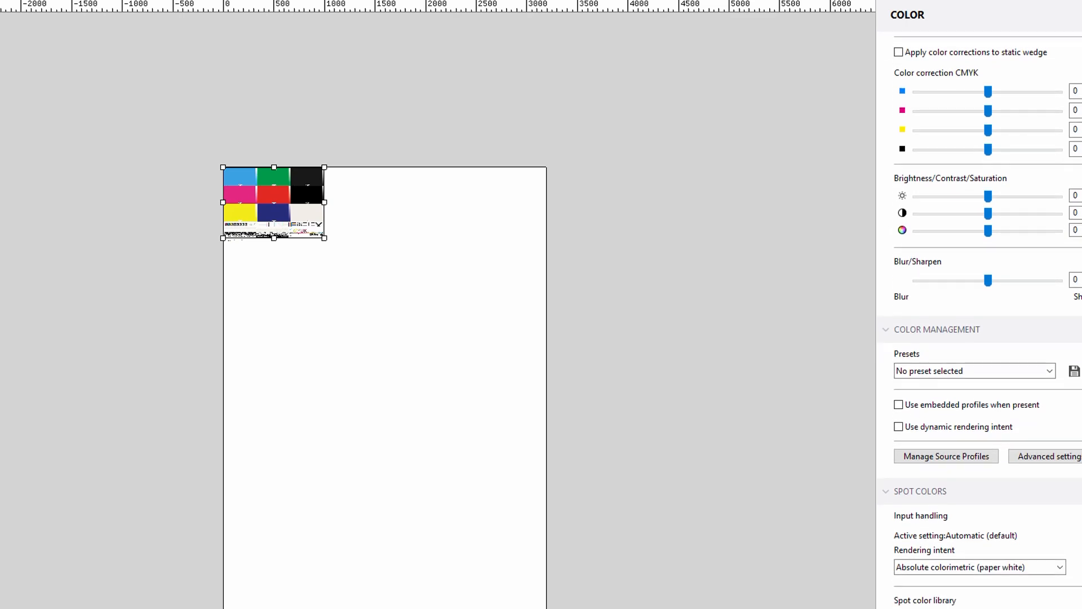
# - Set the color management preset to Convert to grayscale
pyautogui.click(1050, 242)
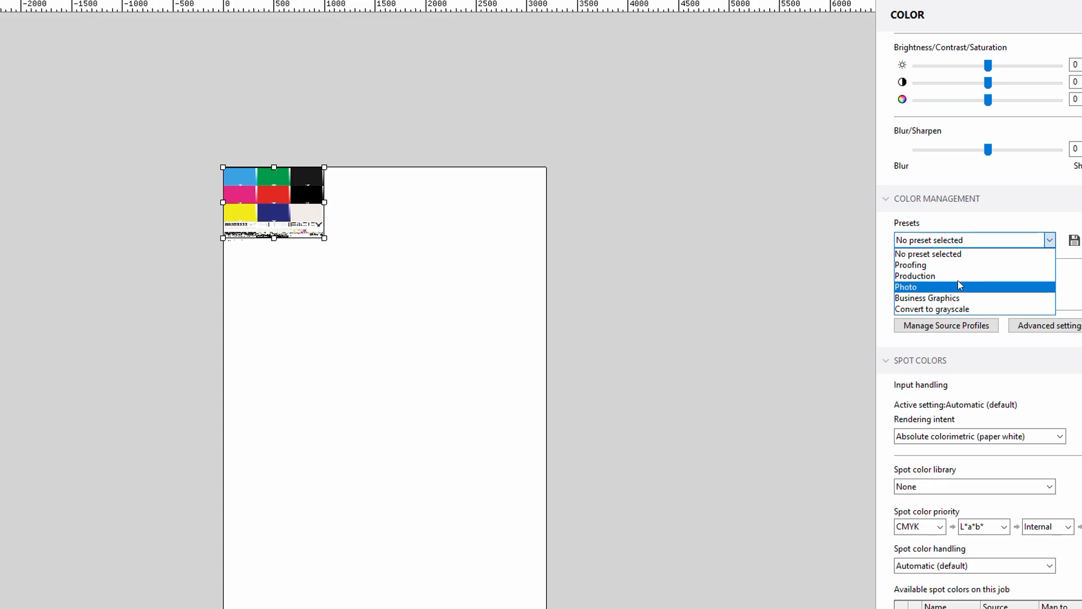
pyautogui.press('Escape')
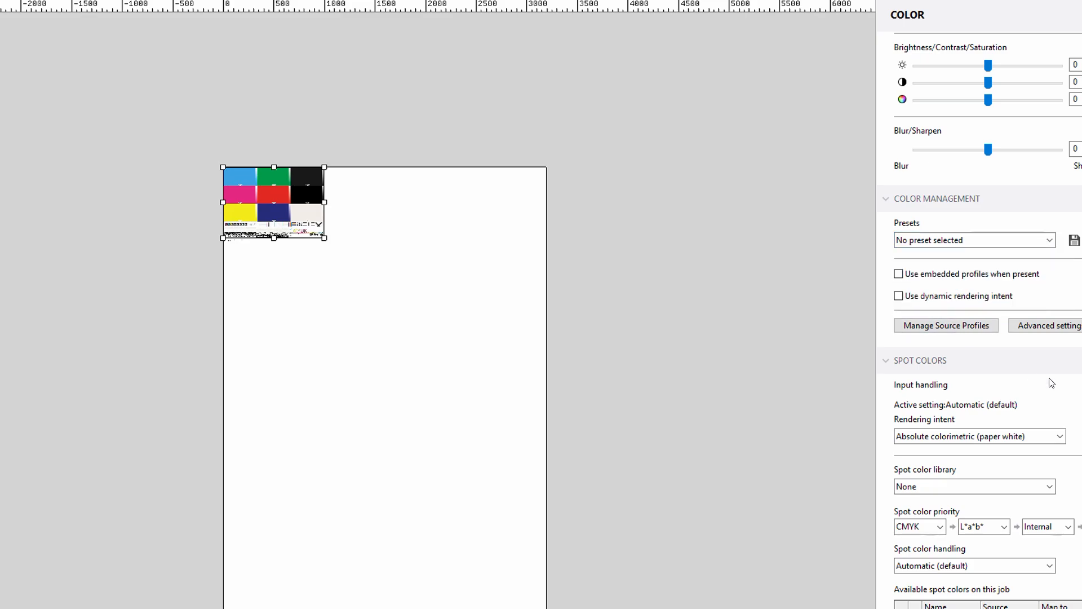
pyautogui.scroll(-1, 990, 321)
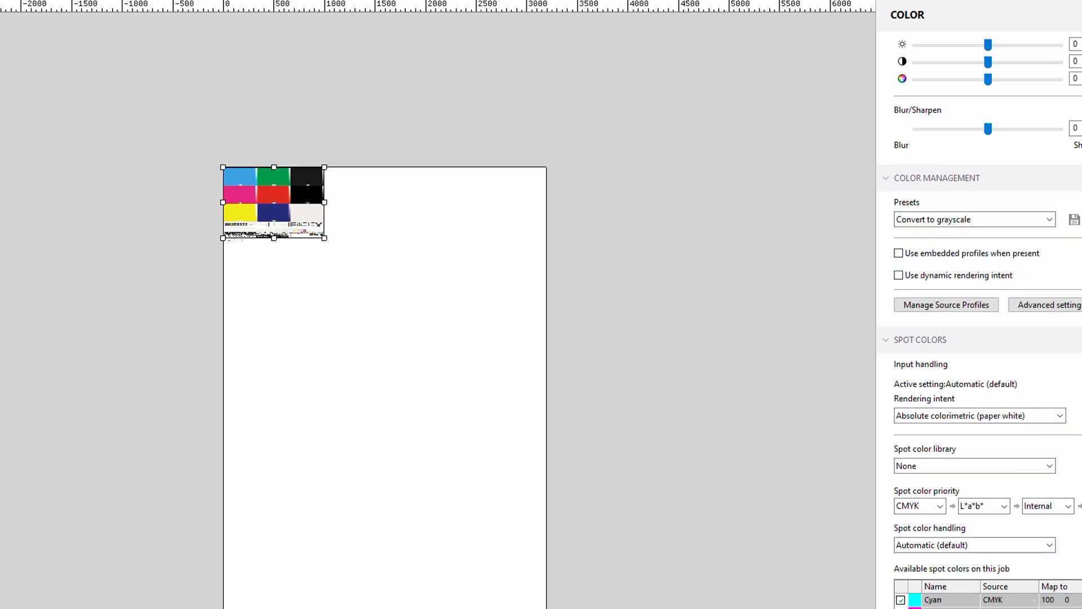
# - Examine the job's spot color settings and select the white_ink entry among the available spot colors
pyautogui.scroll(-1, 980, 320)
pyautogui.scroll(-10, 980, 320)
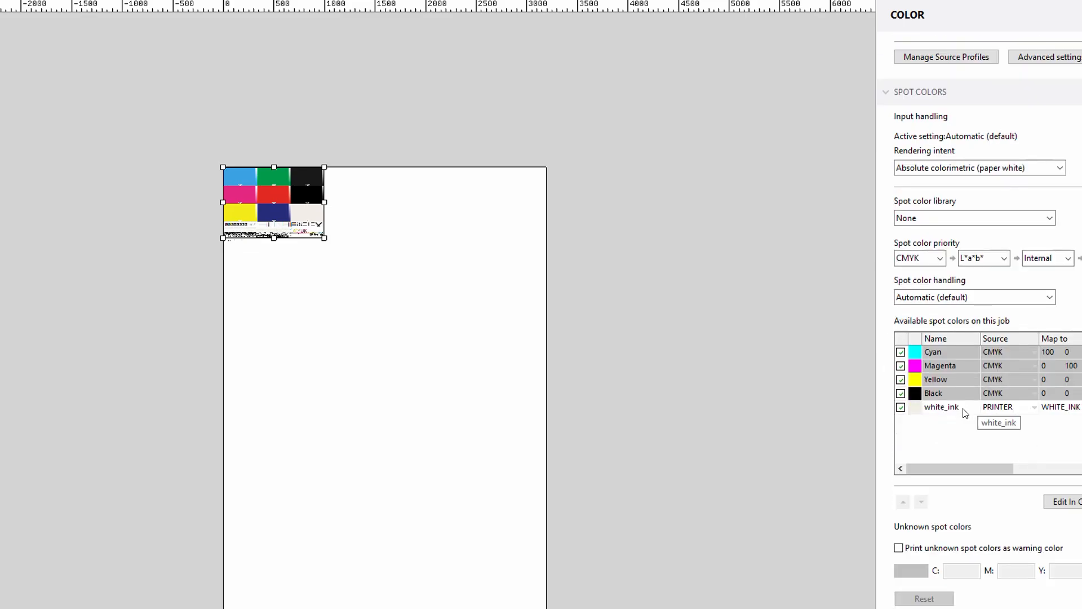
pyautogui.click(948, 412)
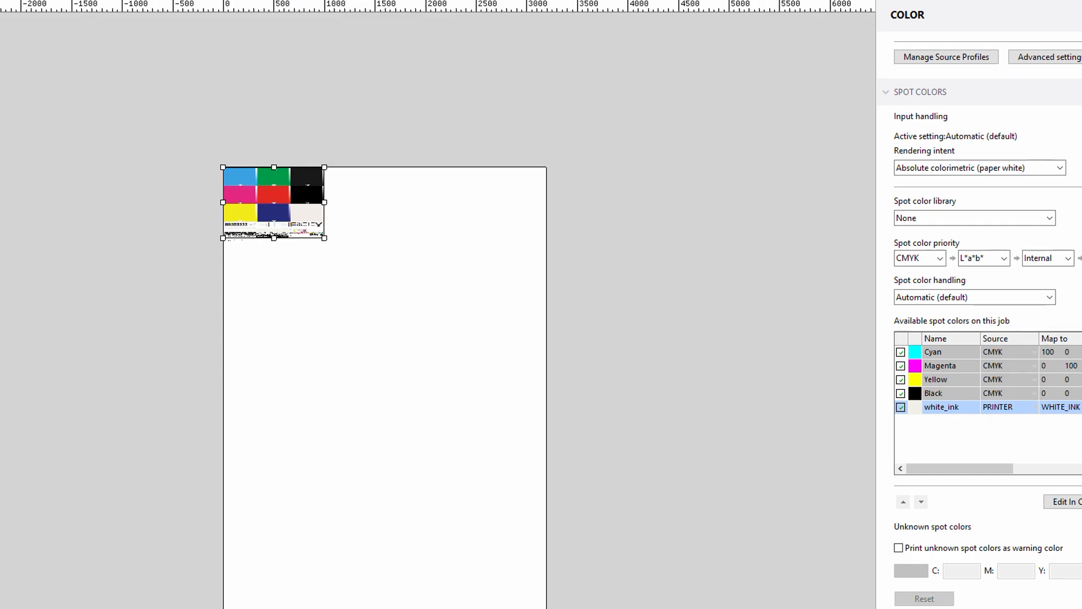
pyautogui.scroll(-2, 917, 309)
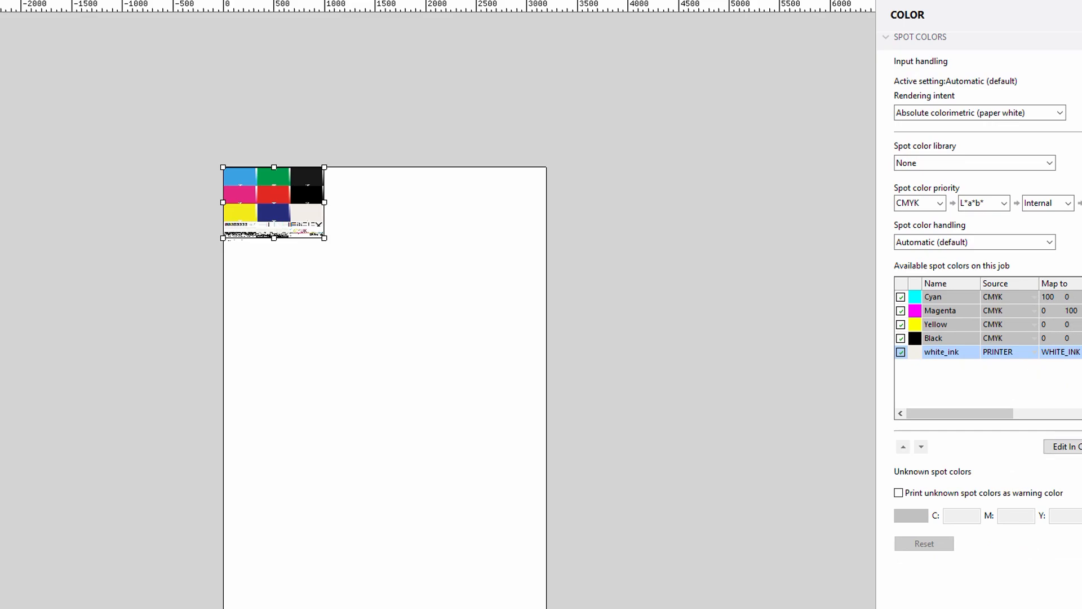
pyautogui.scroll(10, 980, 320)
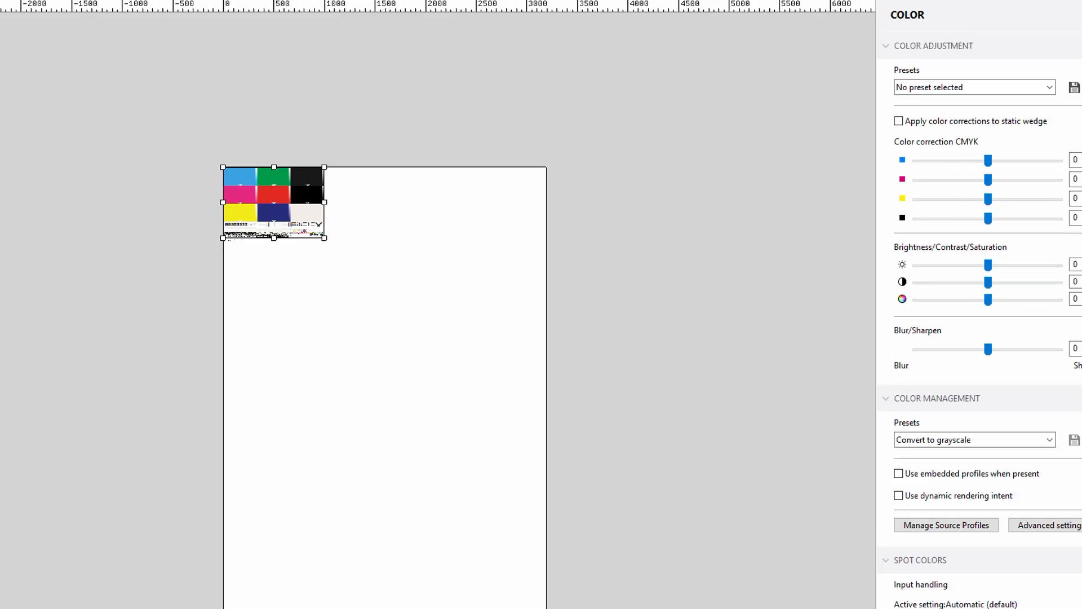
# - Open the printer settings and review the media source options, keeping Roll media
pyautogui.click(923, 1)
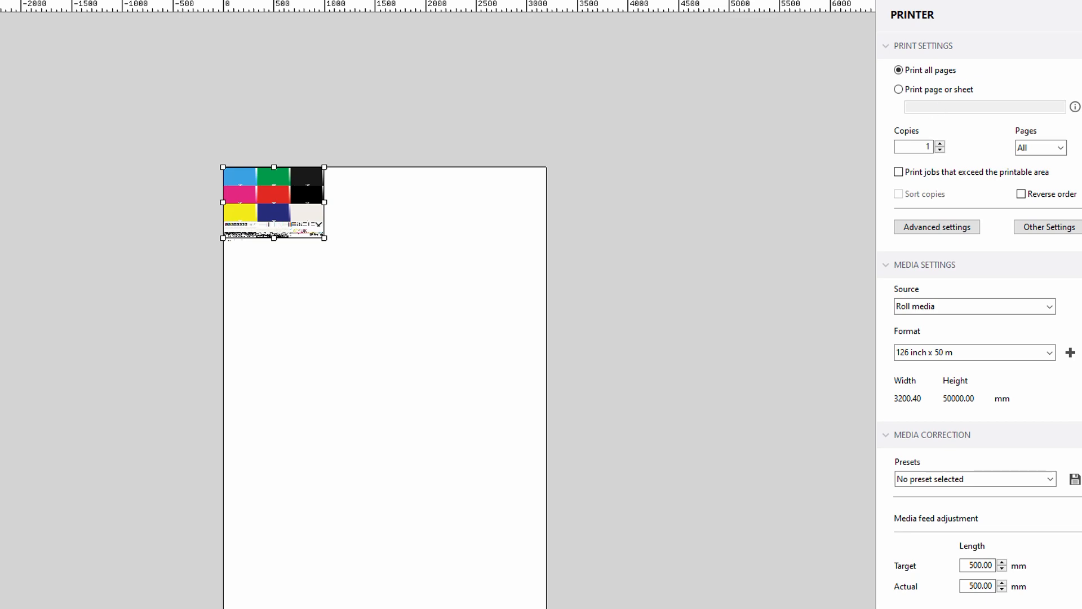
pyautogui.scroll(-3, 980, 325)
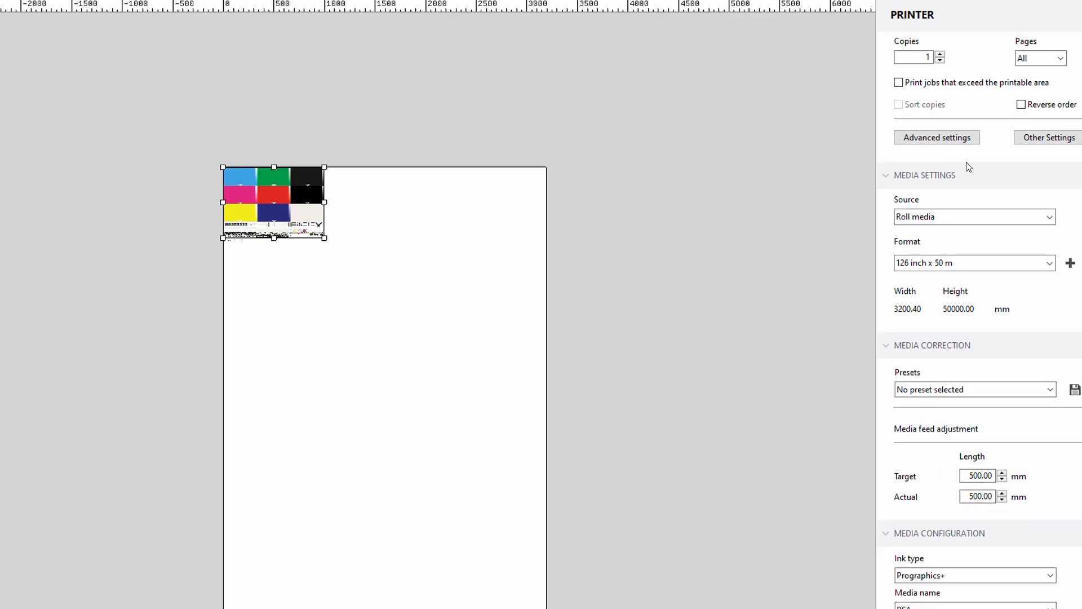
pyautogui.click(1047, 216)
pyautogui.click(1000, 241)
pyautogui.click(993, 217)
pyautogui.click(970, 230)
# - Set the roll media format to Custom Size
pyautogui.click(1017, 263)
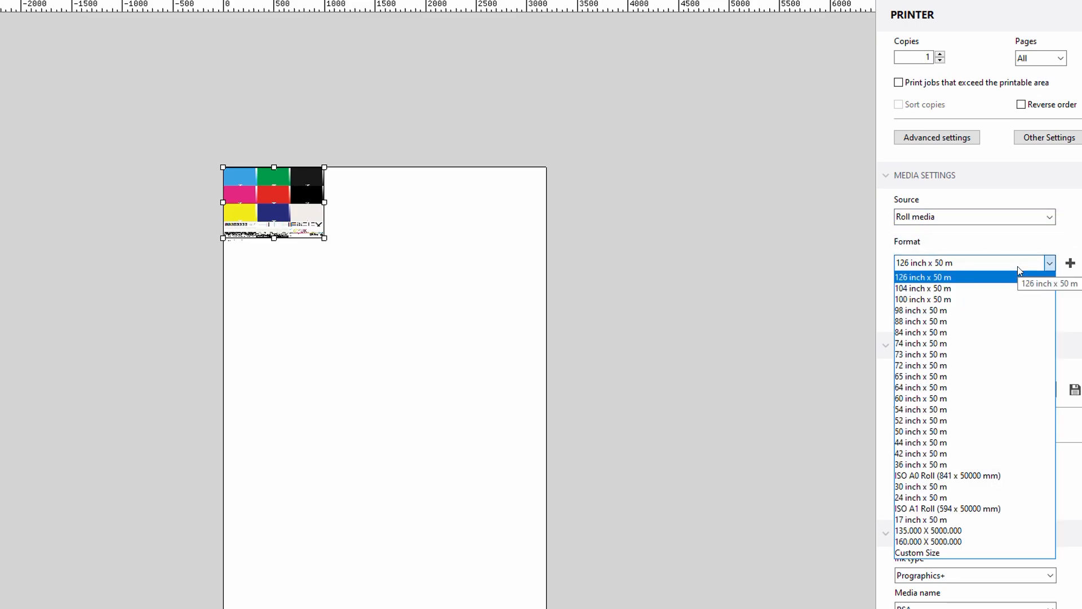
pyautogui.click(1017, 265)
pyautogui.click(1017, 263)
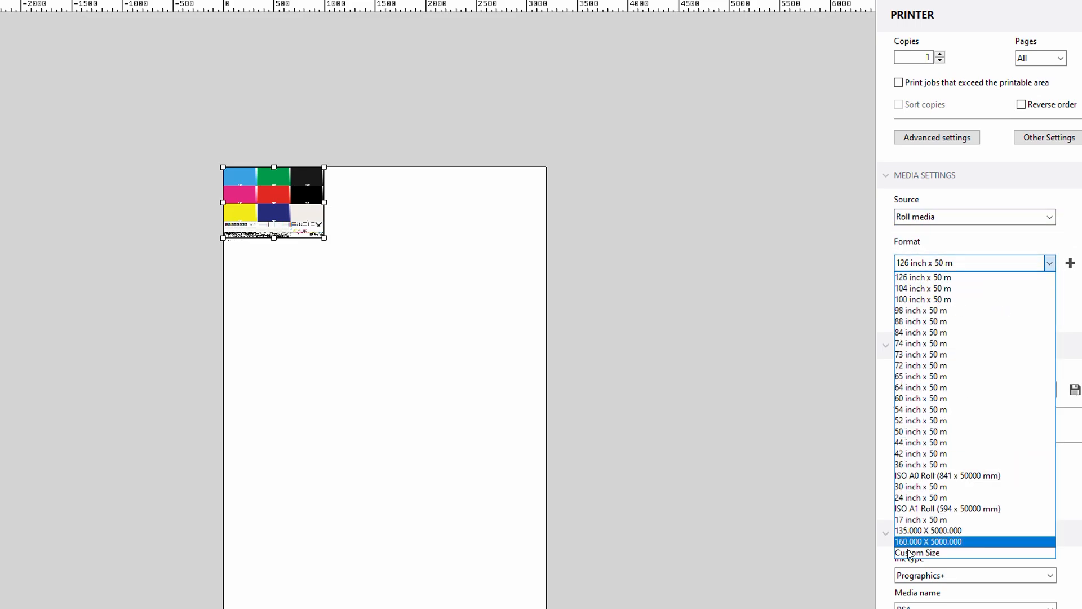
pyautogui.click(910, 553)
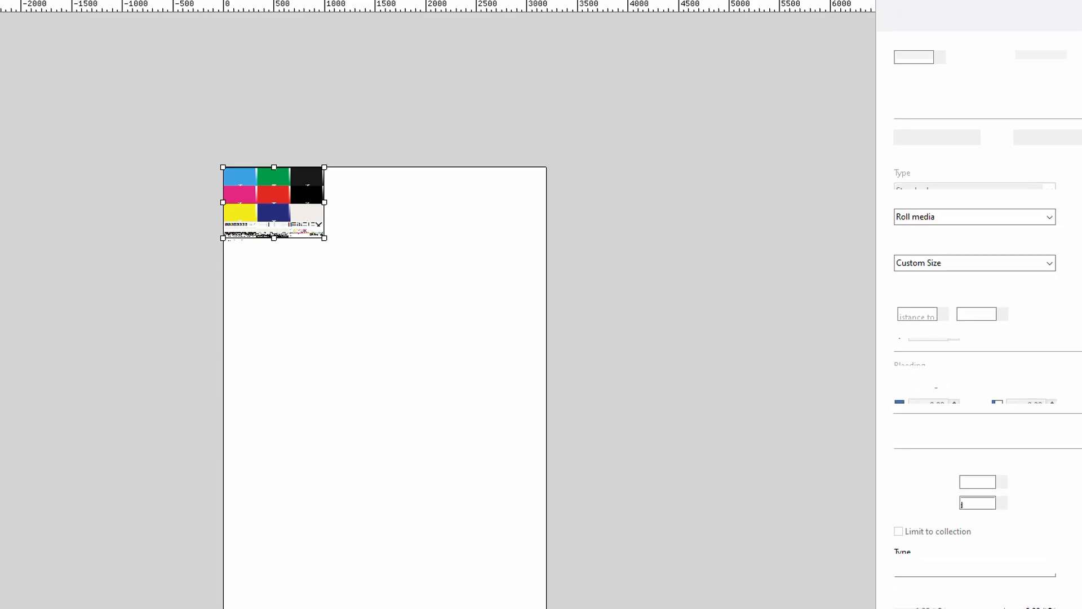
# - Review the media correction and media configuration settings, keeping the halftone mode at Error diffusion (SE1)
pyautogui.scroll(-5, 979, 320)
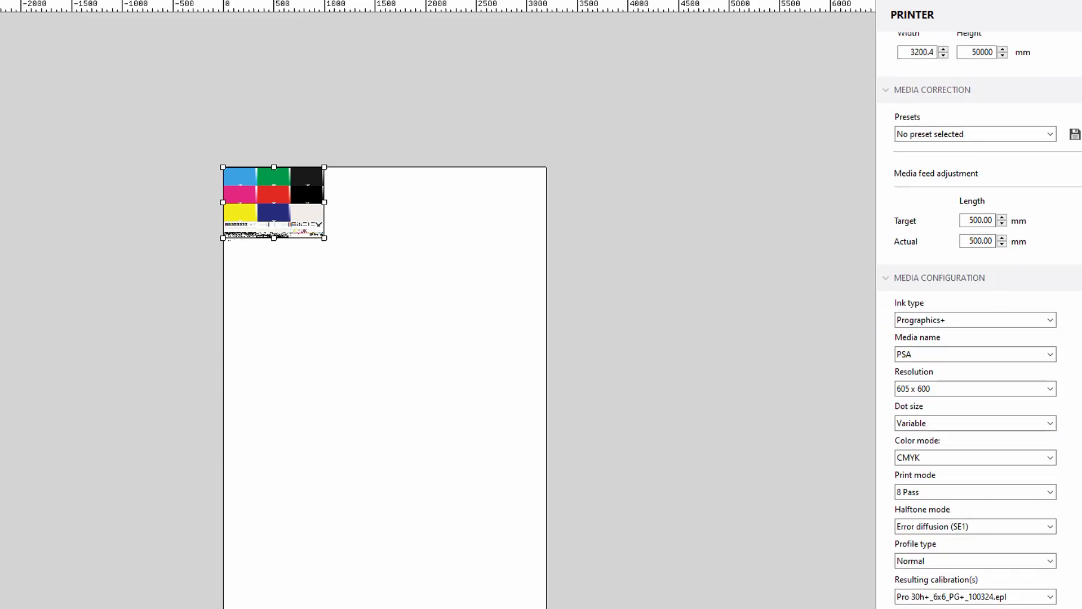
pyautogui.scroll(2, 980, 320)
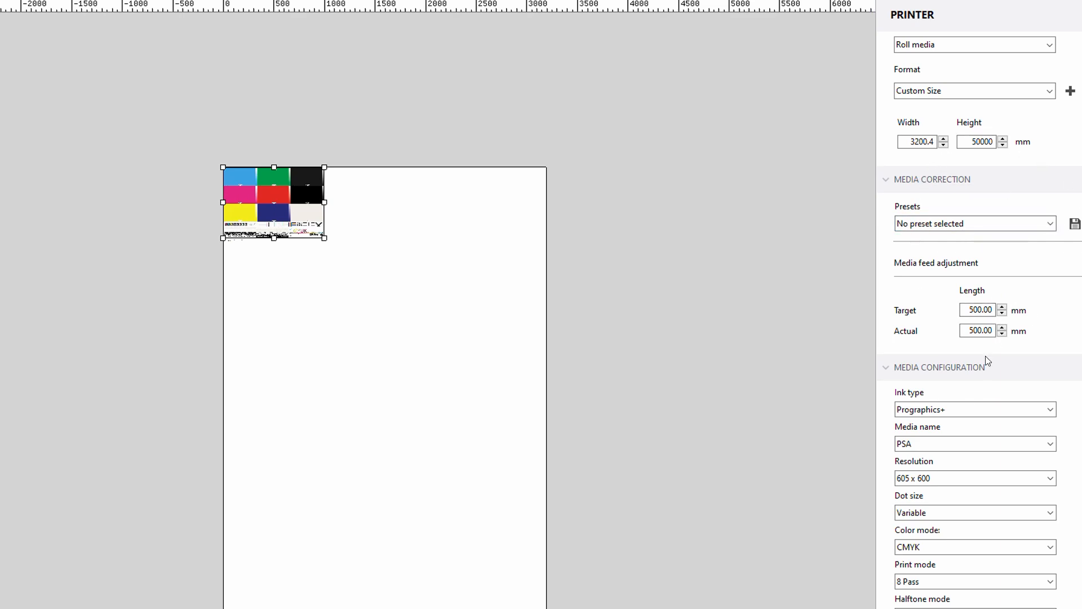
pyautogui.scroll(-5, 980, 321)
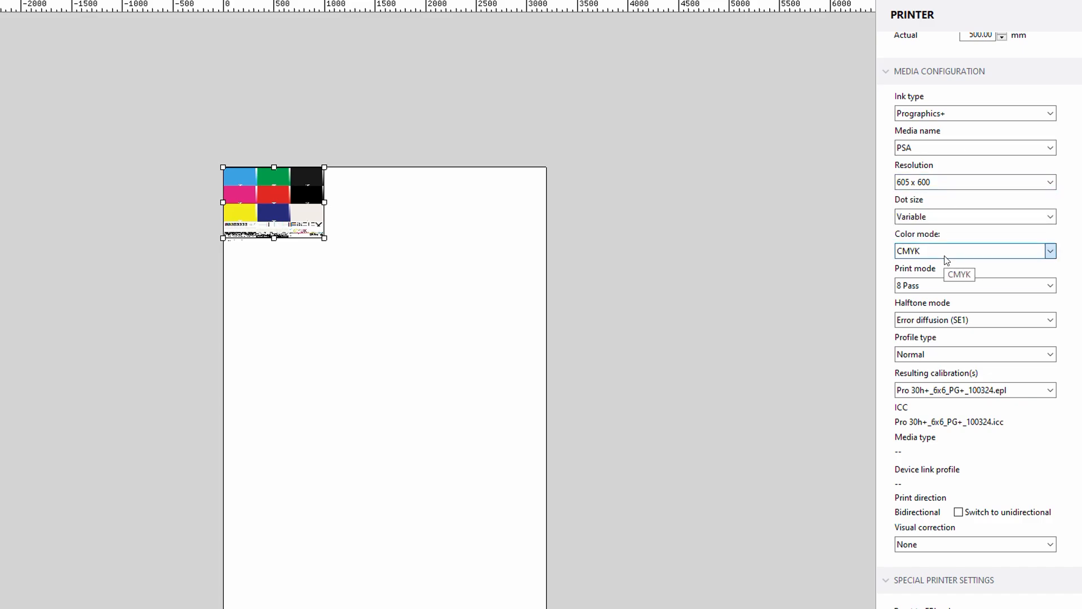
pyautogui.click(996, 316)
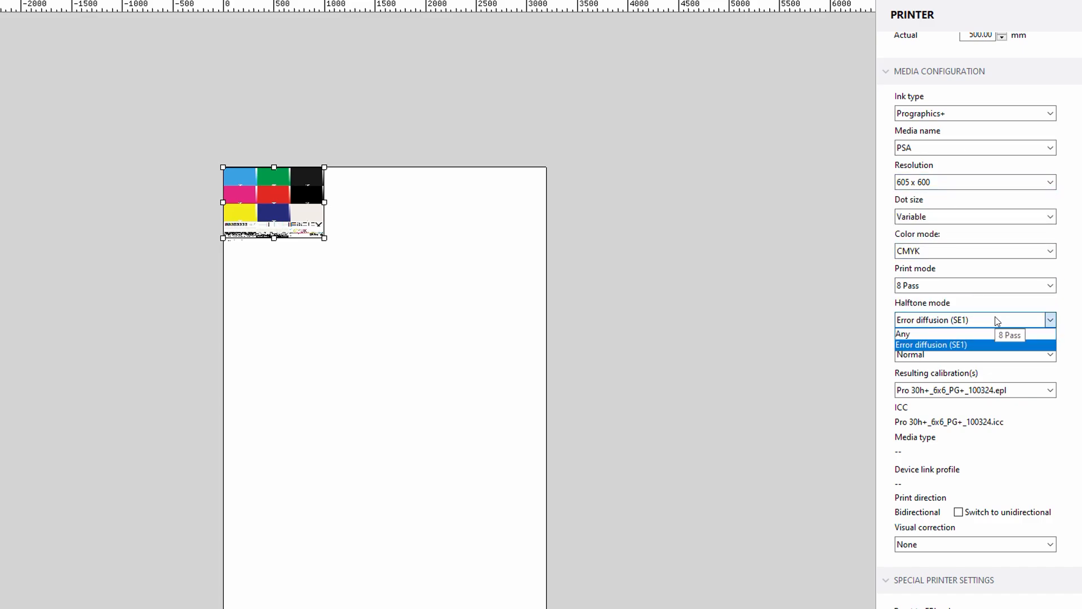
pyautogui.click(996, 317)
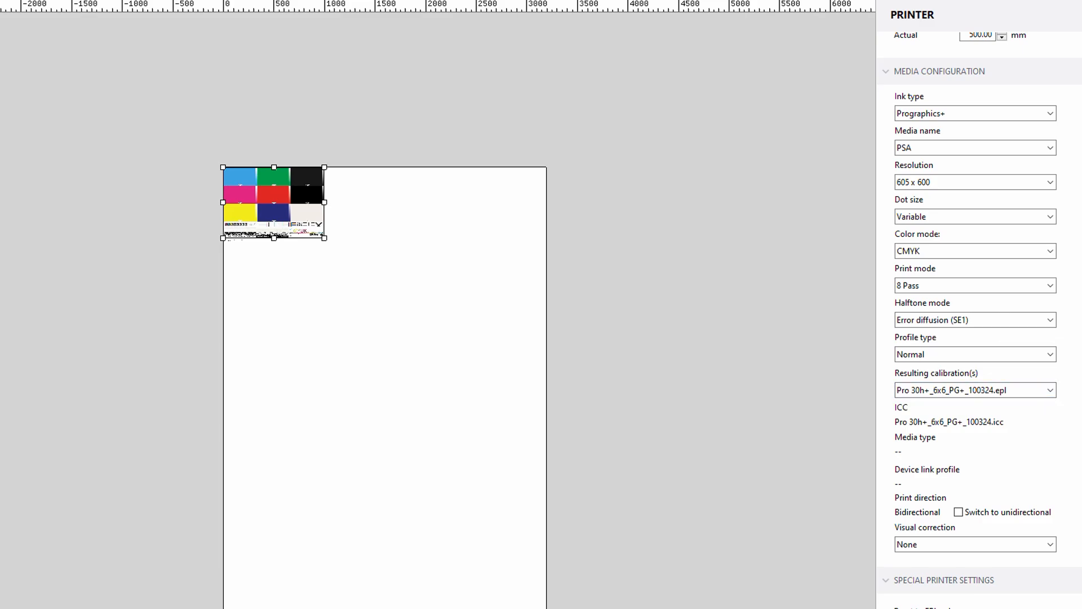
# - Check the white ink coverage options and set the white ink print mode to Bounding box in the special printer settings
pyautogui.scroll(-5, 979, 320)
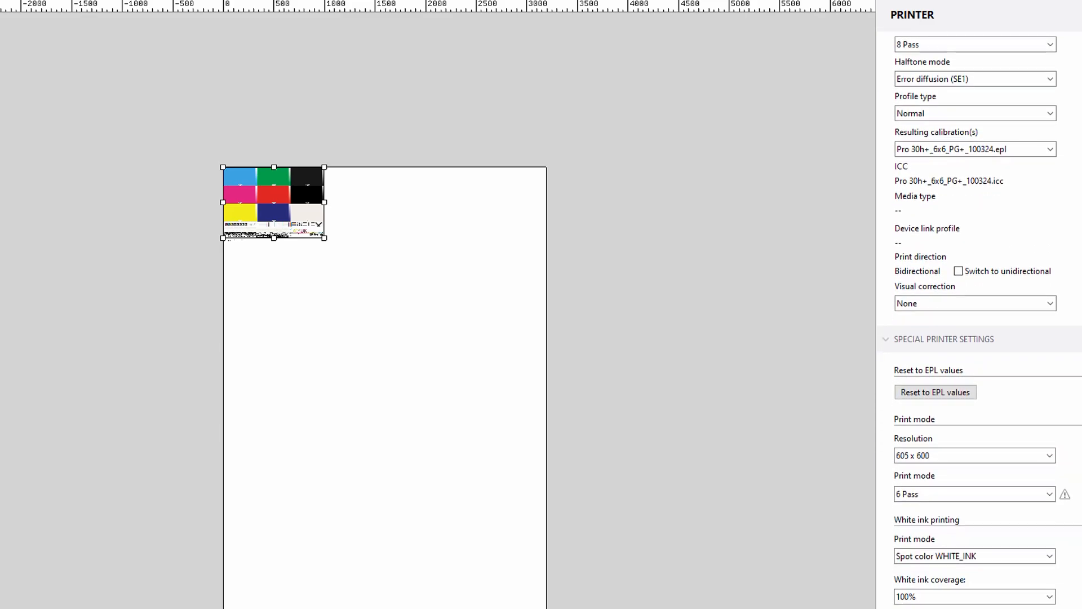
pyautogui.scroll(-5, 979, 320)
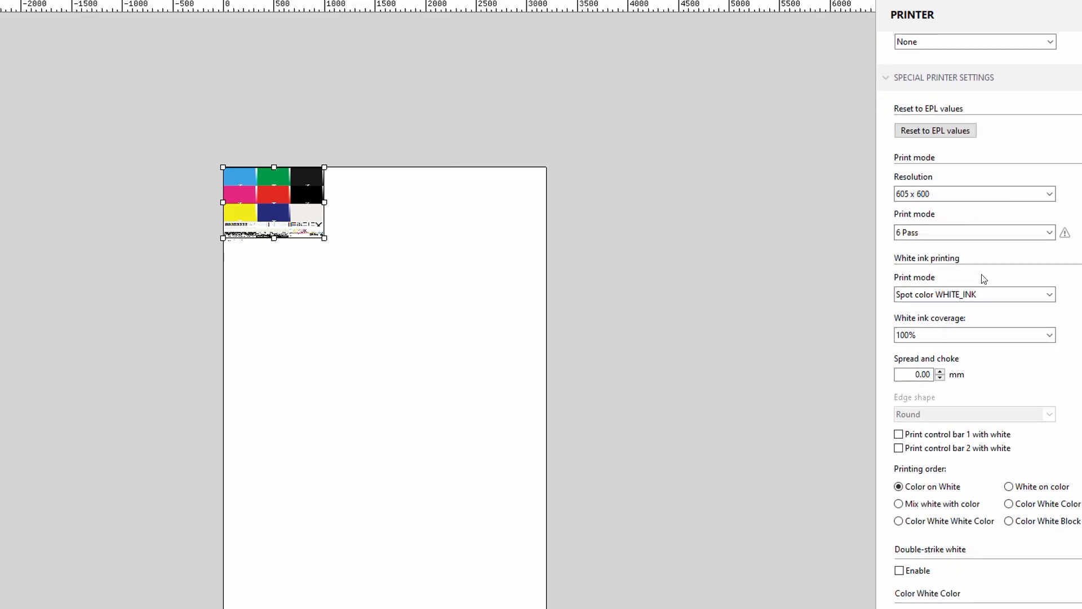
pyautogui.click(942, 335)
pyautogui.click(943, 337)
pyautogui.click(945, 298)
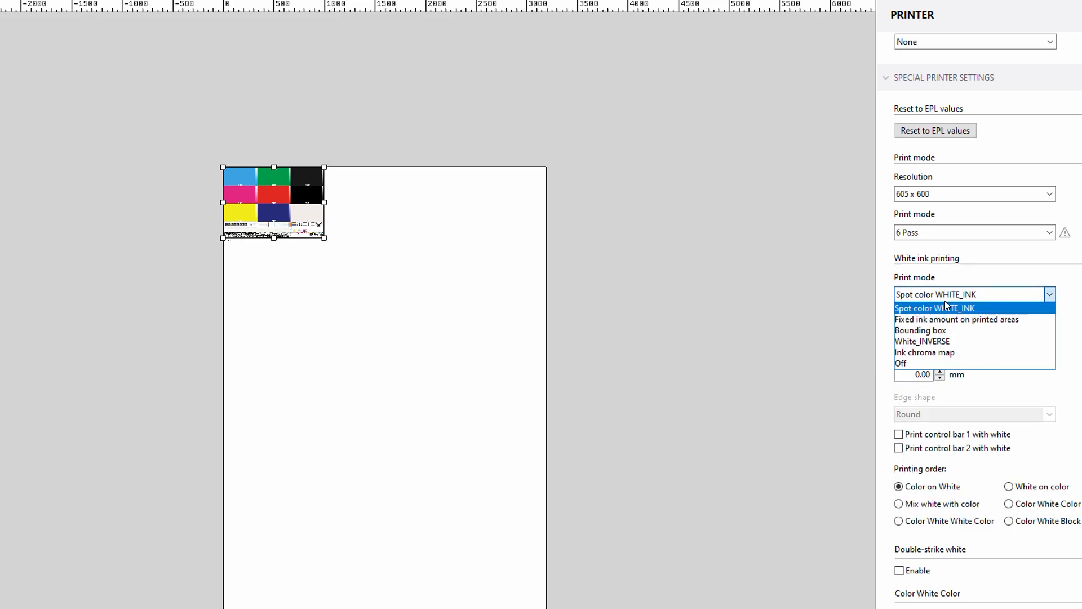
pyautogui.click(943, 330)
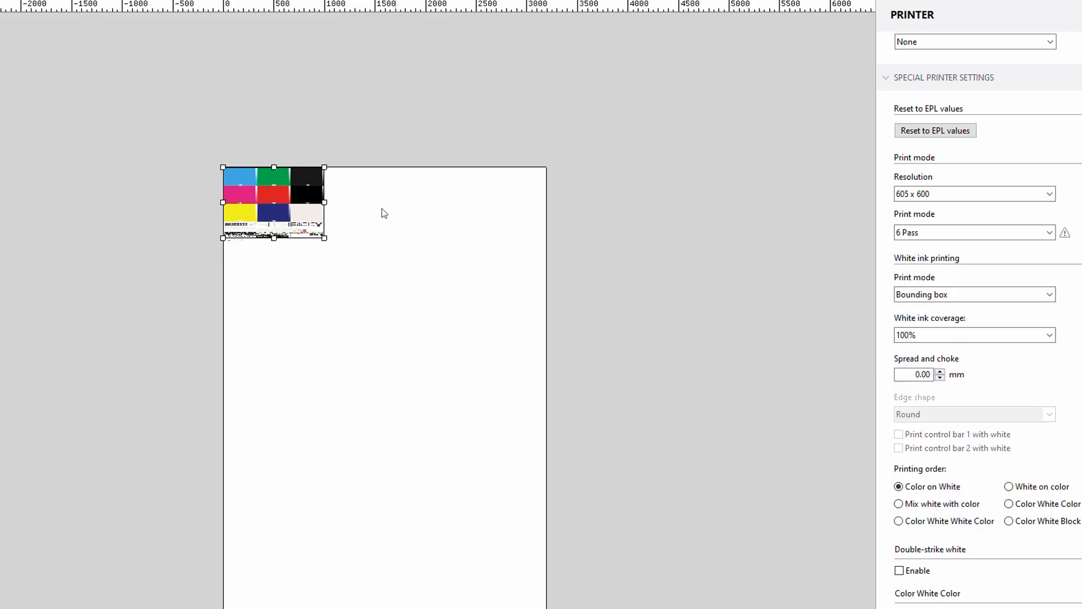
# - Set the white ink print mode to Spot color WHITE_INK and review the printing order, double-strike and blockout options
pyautogui.click(987, 296)
pyautogui.click(985, 305)
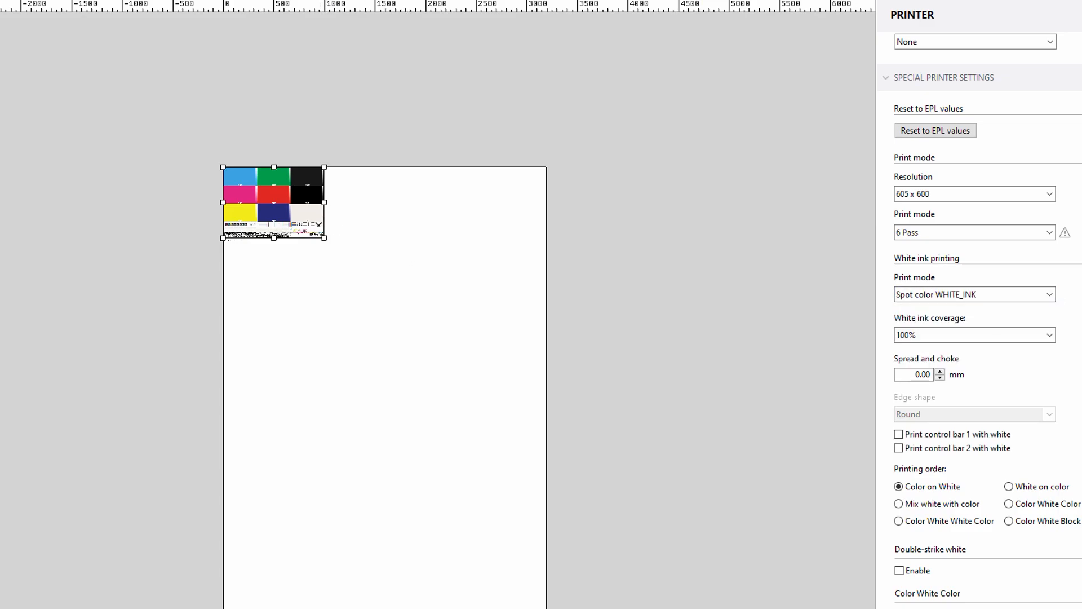
pyautogui.scroll(-5, 907, 202)
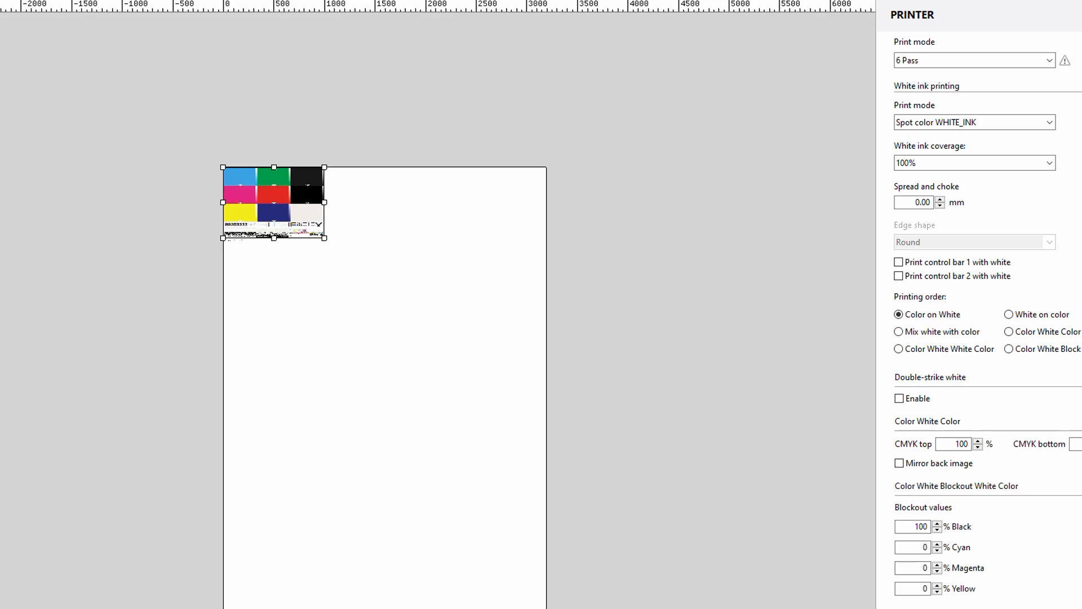
# - Open the Verify settings and review the control bar options and the verification criteria for control bars 1 and 2
pyautogui.scroll(15, 980, 315)
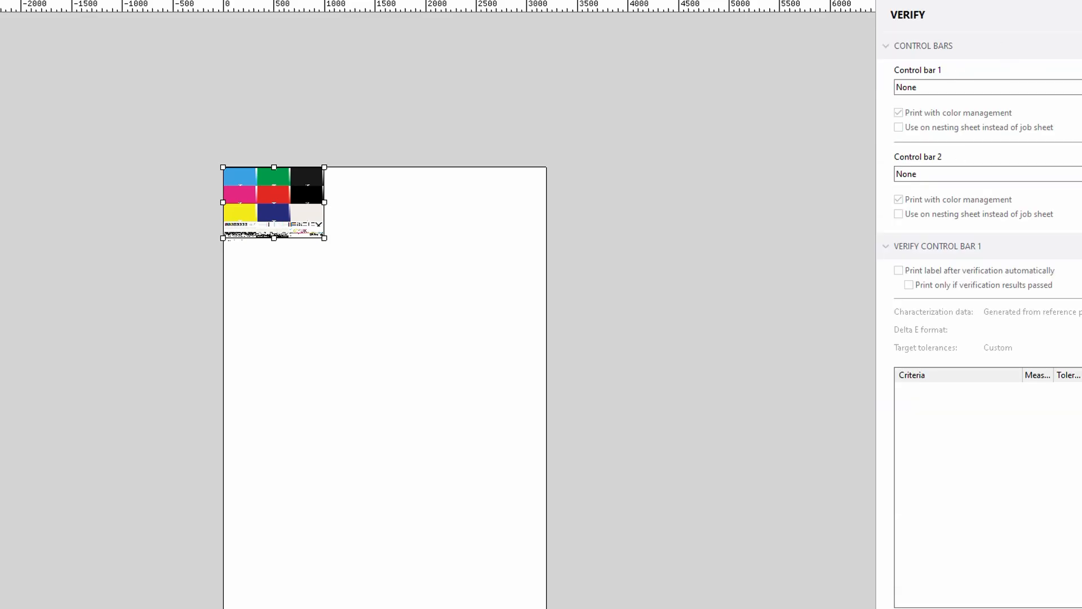
pyautogui.scroll(-8, 980, 315)
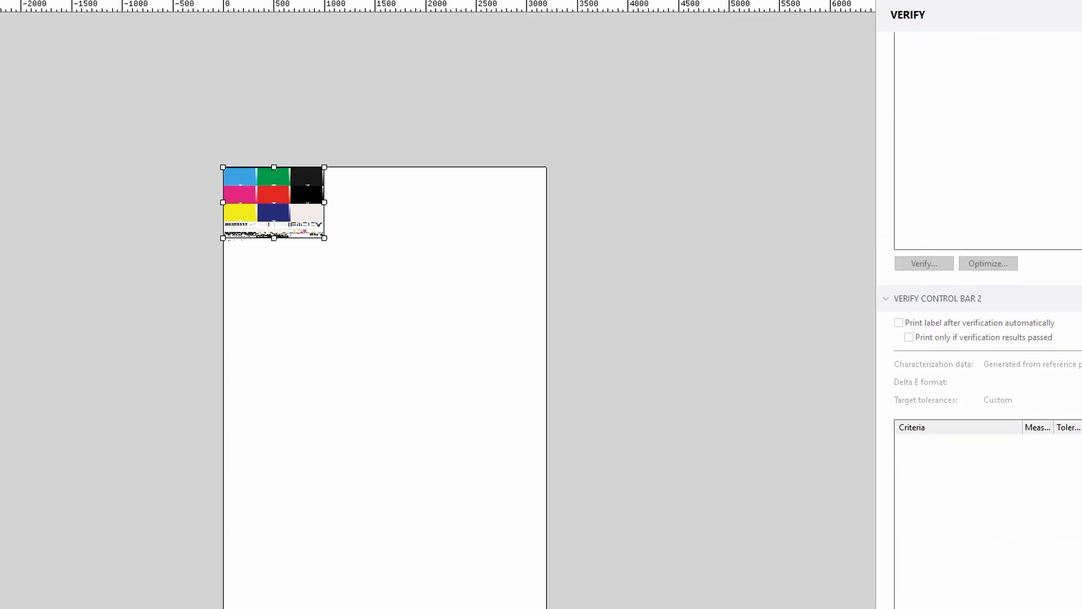
pyautogui.scroll(-1, 979, 316)
pyautogui.scroll(9, 979, 315)
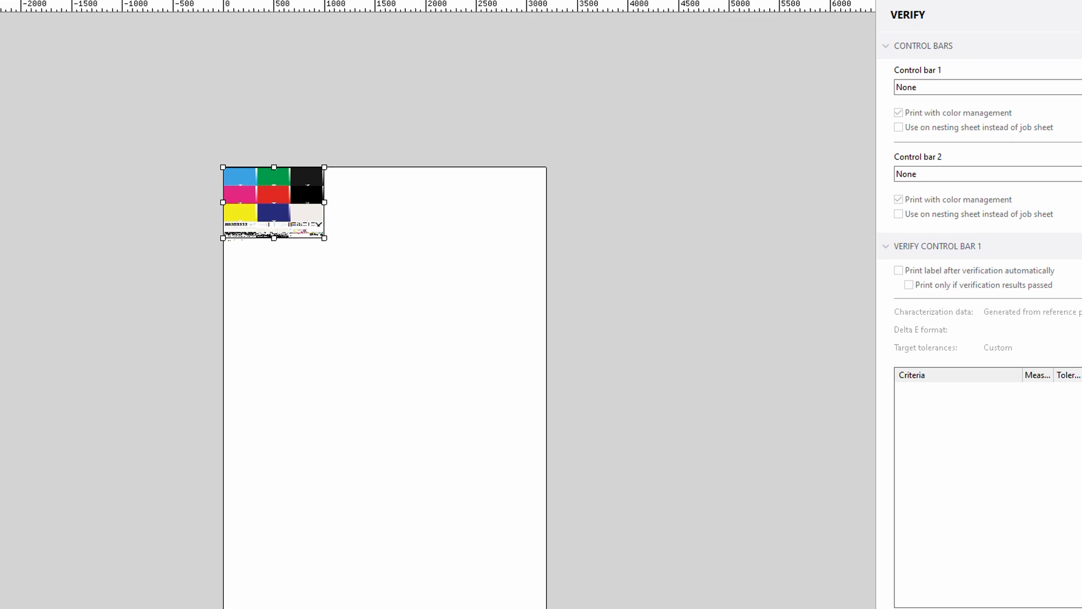
# - Close the test-chart job in the job editor and return to the job list
pyautogui.hotkey('alt', 'f')
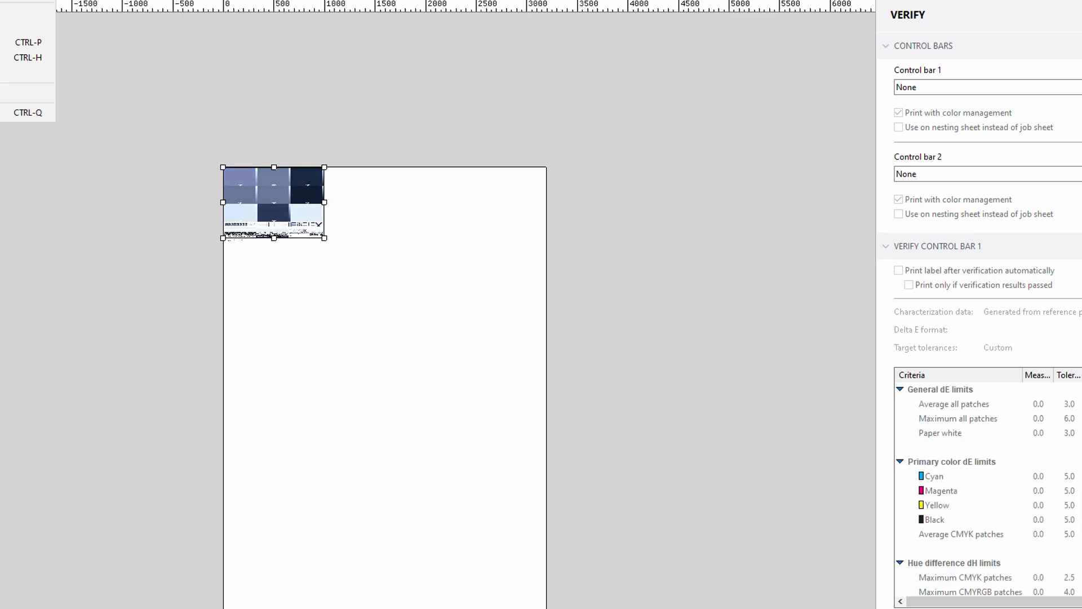
pyautogui.press('Right')
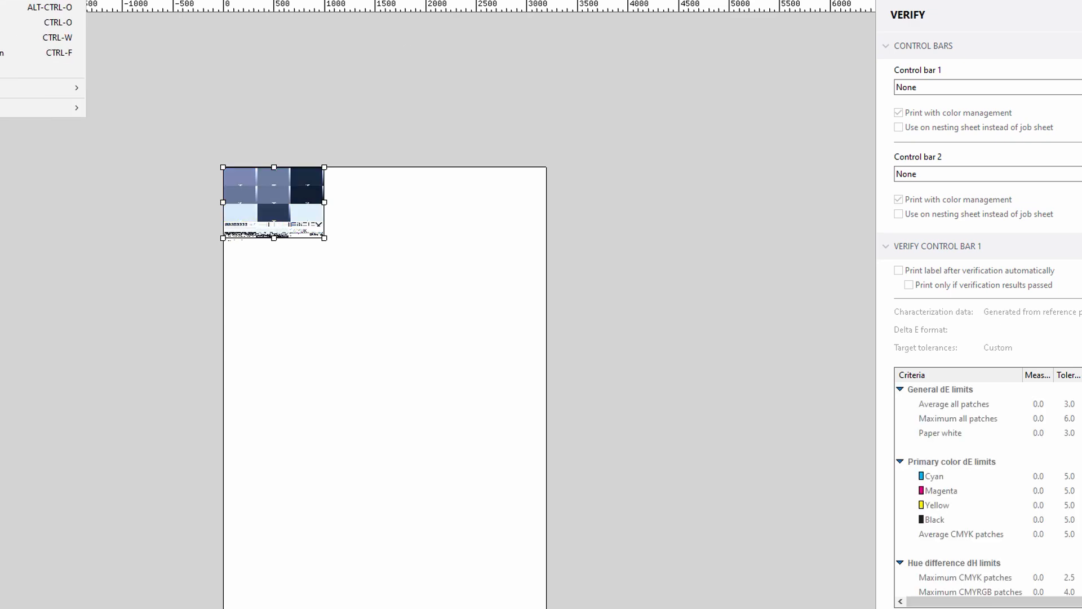
pyautogui.hotkey('ctrl', 'w')
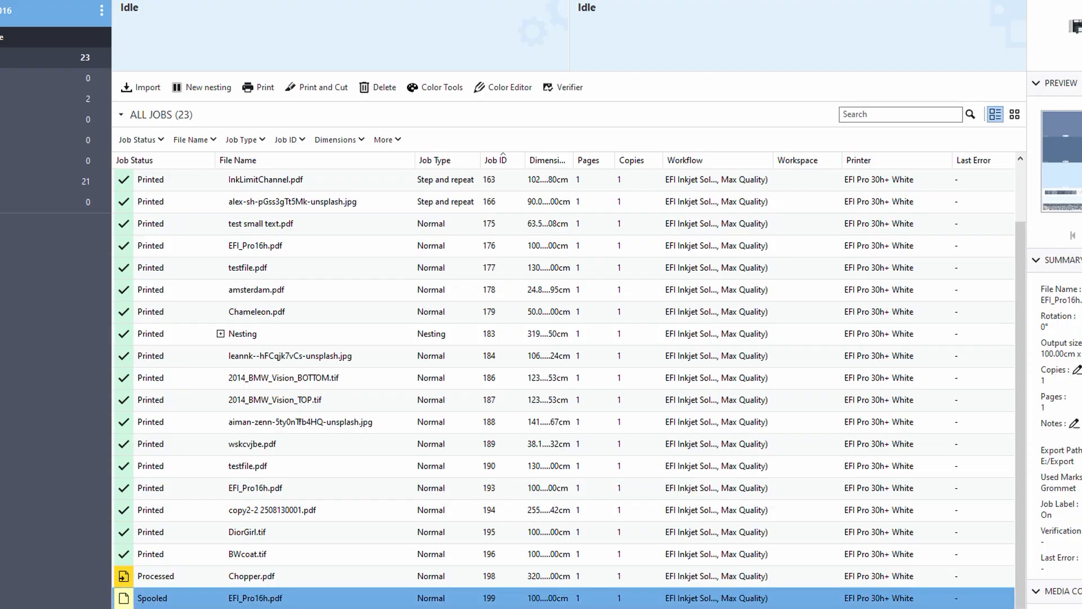
# - Bring up the available job actions for the spooled EFI_Pro16h.pdf
pyautogui.rightClick(229, 601)
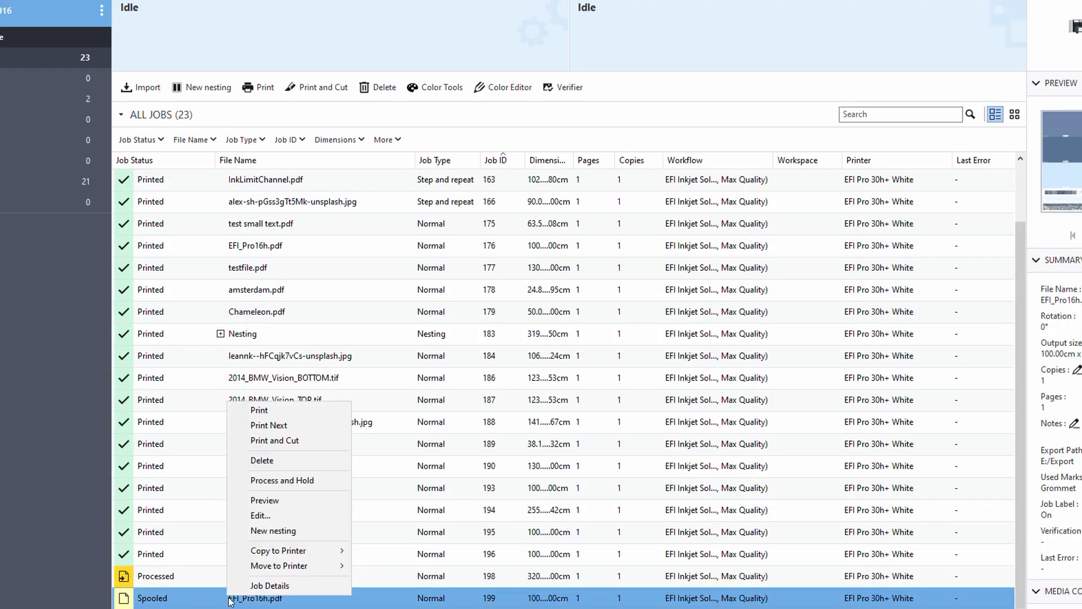